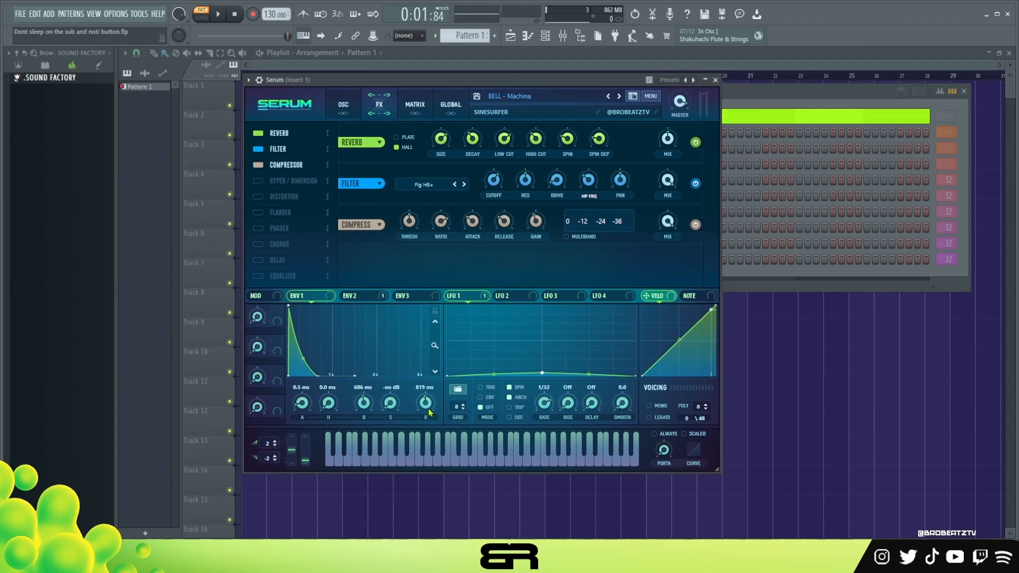
Audition several notes of the BELL - Machina preset and set envelope 1's release to 851 ms.
click(392, 467)
click(446, 466)
click(493, 466)
click(536, 466)
click(587, 463)
drag(340, 377, 358, 380)
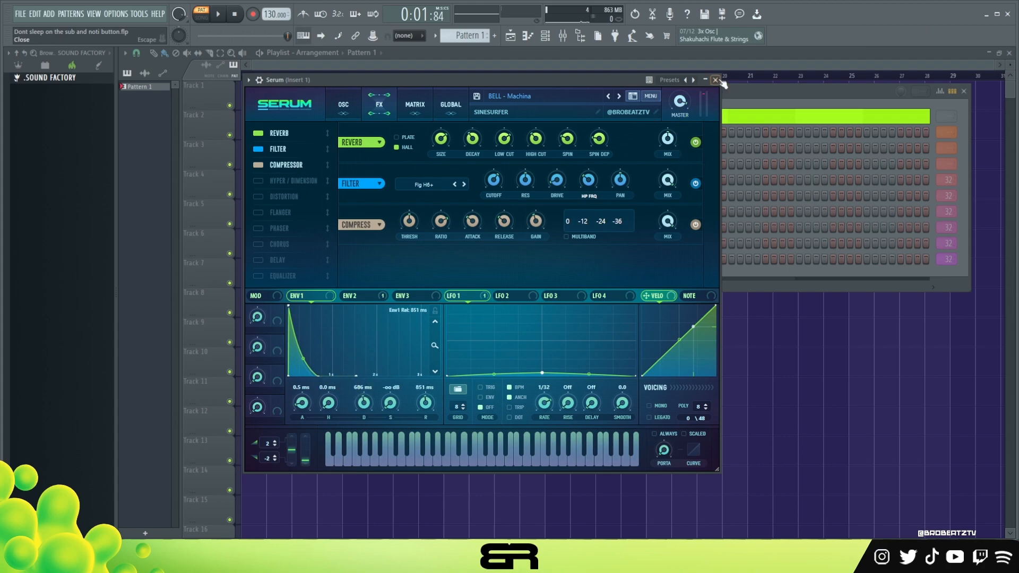
Open the B Minor channel's piano roll and shorten all scale guide notes to four bars.
click(715, 80)
right_click(352, 137)
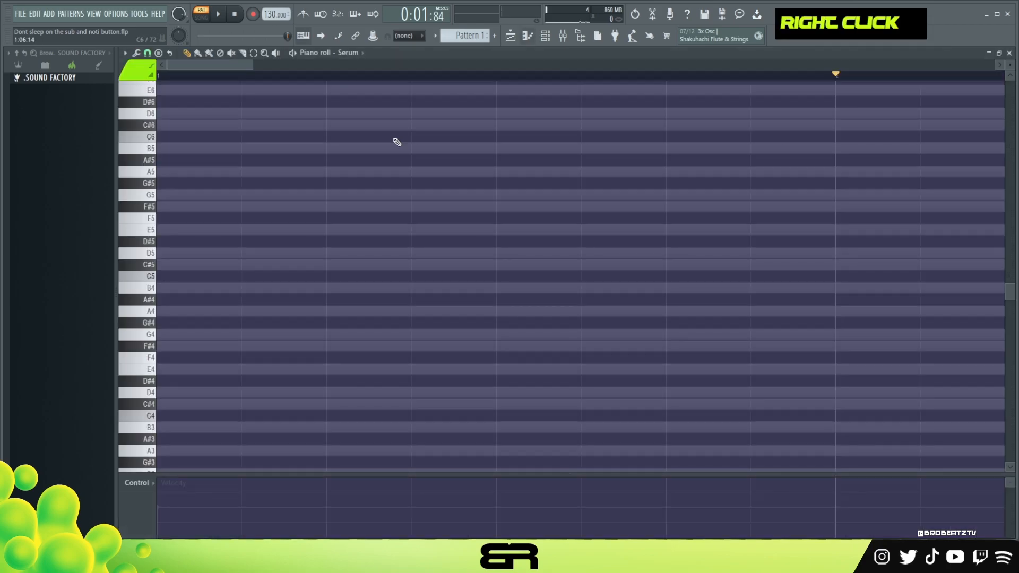
right_click(816, 123)
right_click(816, 122)
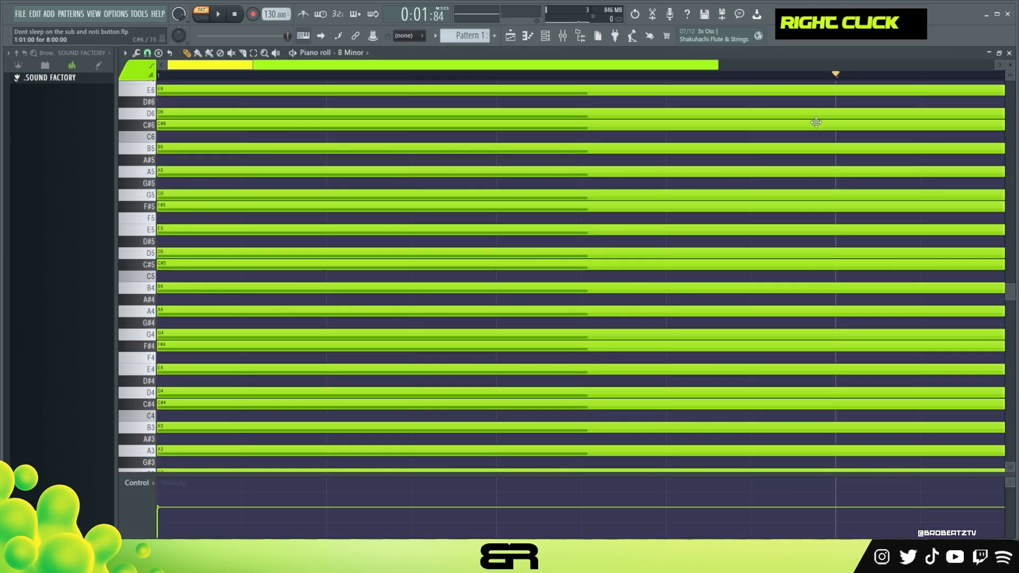
key(ctrl+a)
ctrl+right_click(742, 141)
drag(953, 129, 557, 154)
double_click(493, 77)
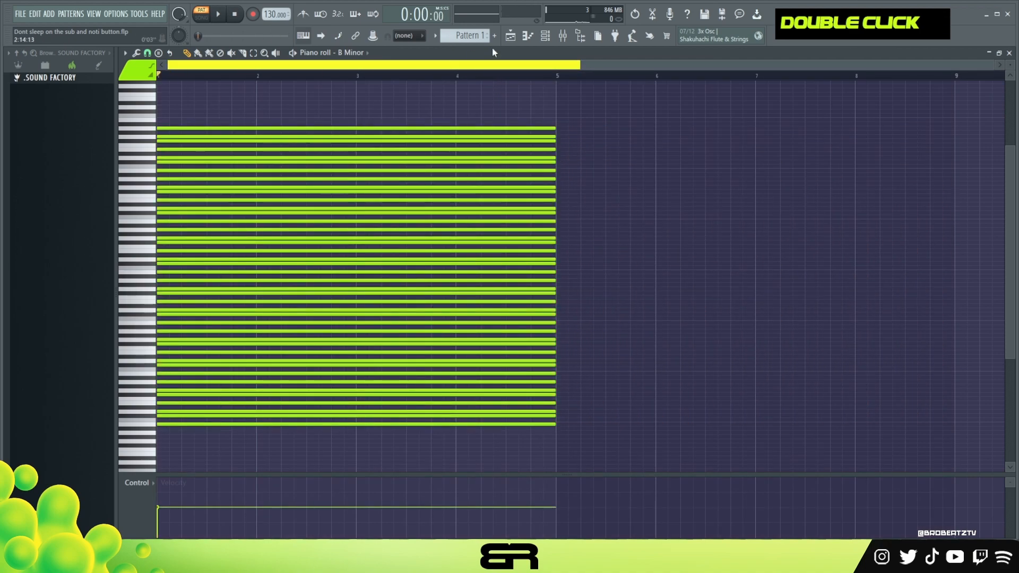
Open the Serum channel's piano roll with the B minor ghost notes around octaves 4 and 5 in view.
click(546, 36)
right_click(382, 137)
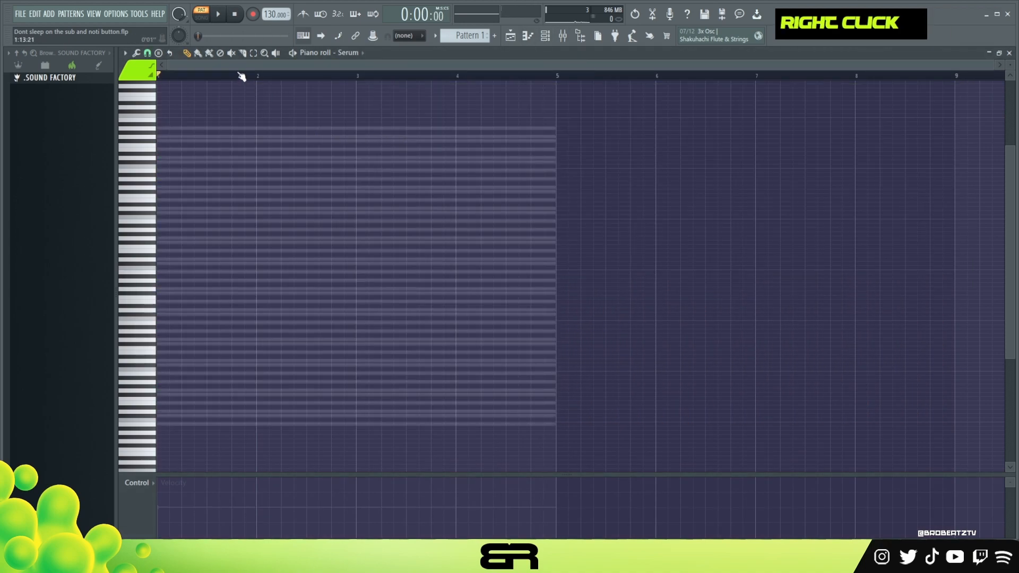
ctrl+right_click(428, 160)
ctrl+right_click(683, 175)
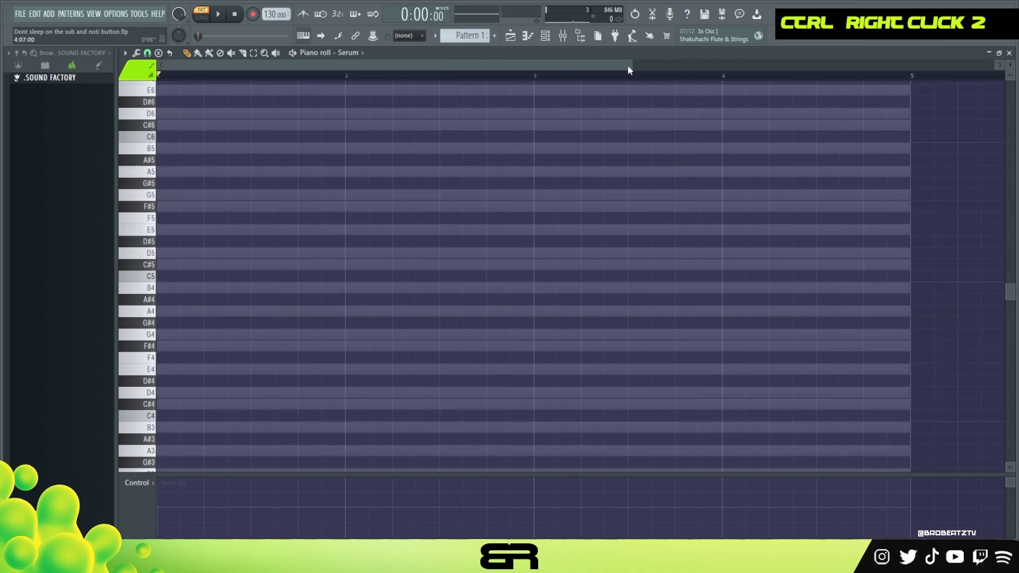
drag(628, 65, 531, 65)
drag(1006, 69, 1006, 101)
scroll(441, 255, down, 1)
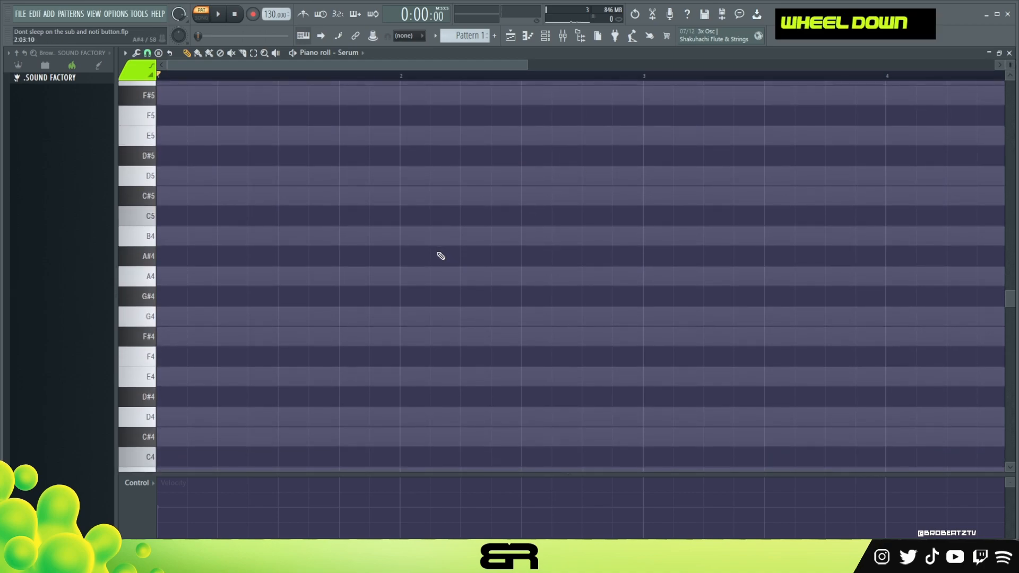
Draw short stacked D5 and C#5 notes at the start of bar 1.
scroll(307, 266, up, 3)
click(193, 233)
mouse_move(291, 187)
mouse_down()
mouse_move(298, 290)
mouse_move(304, 281)
mouse_up()
key(Delete)
drag(174, 240, 174, 261)
ctrl+click(171, 271)
right_click(260, 283)
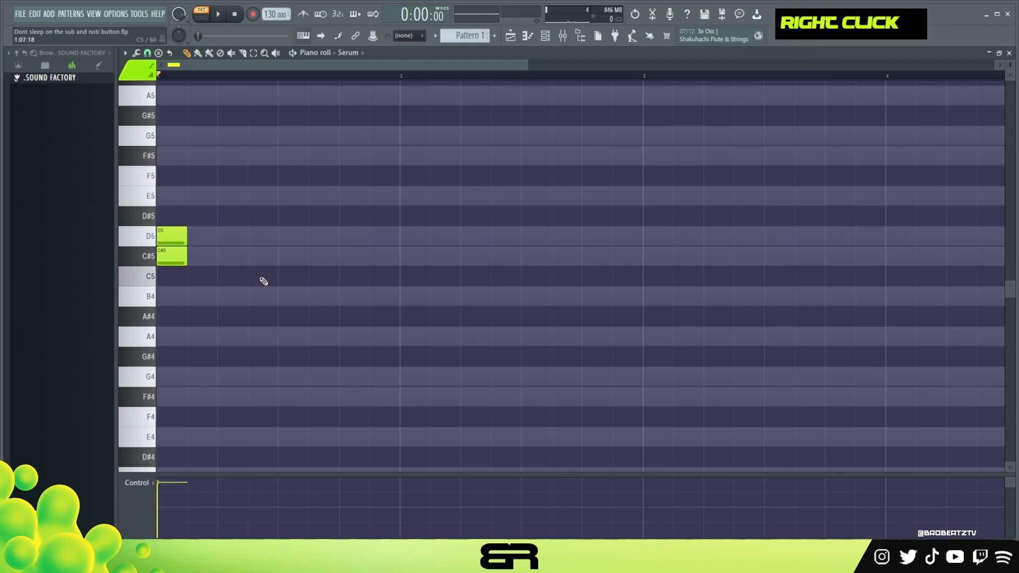
drag(205, 275, 157, 208)
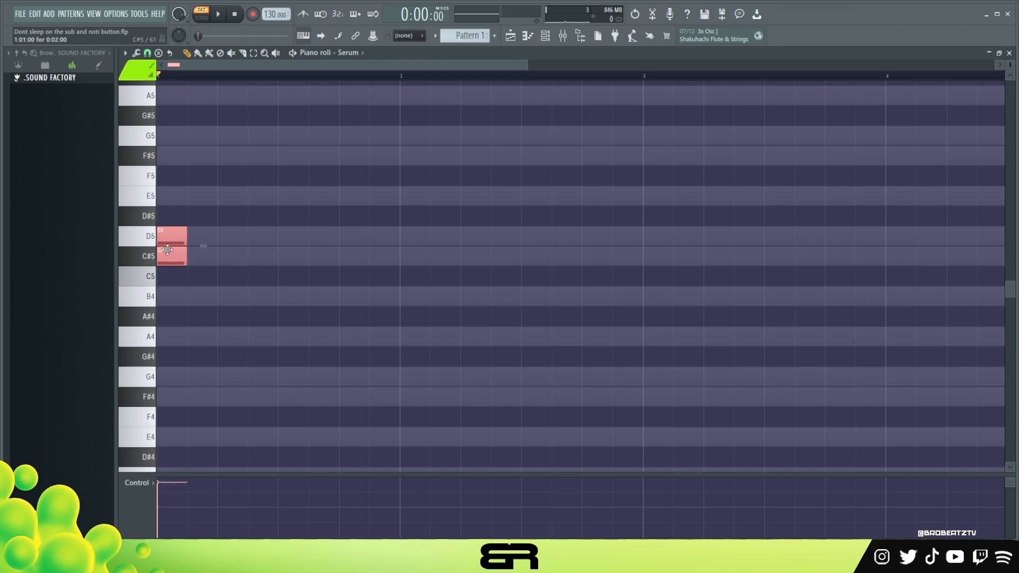
right_click(266, 198)
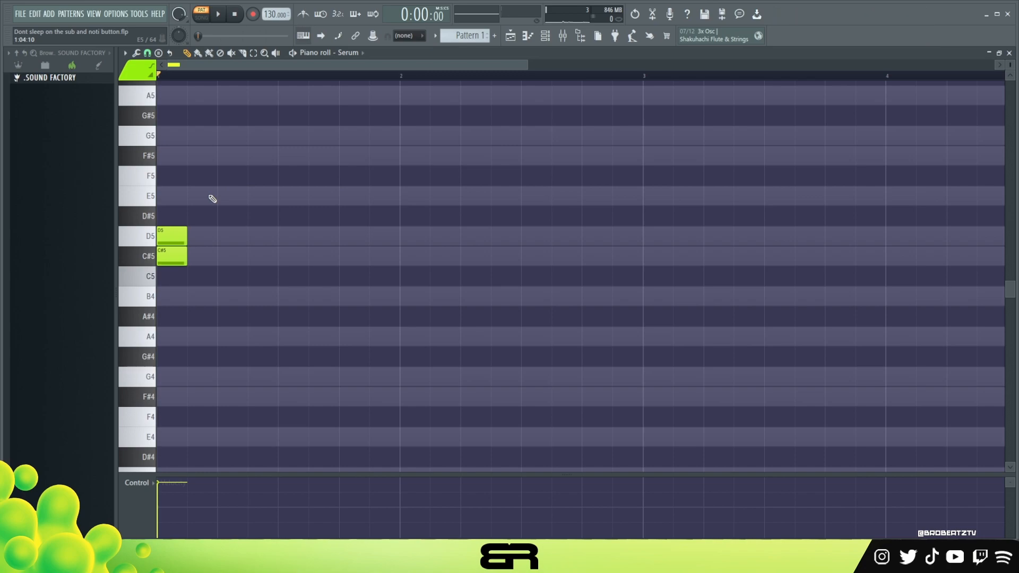
right_click(292, 244)
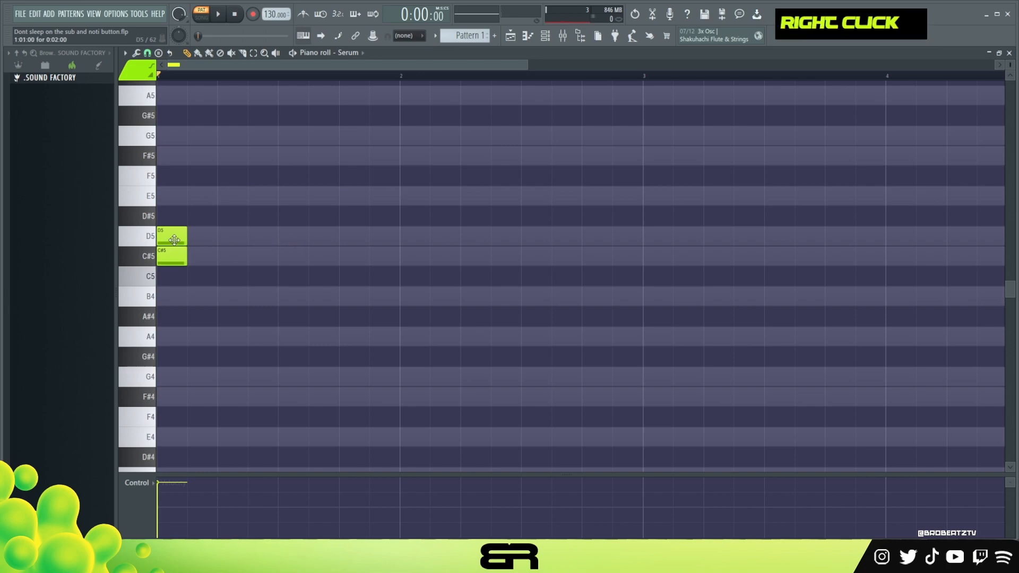
Try a rising B4, C#5, D5 run in the second half of bar 1 and remove it.
click(281, 296)
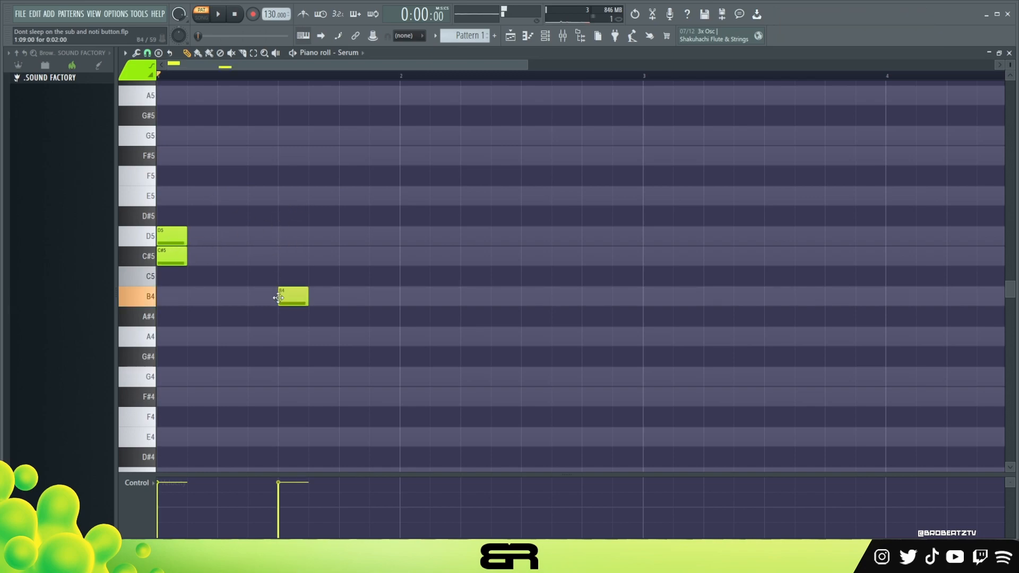
click(324, 256)
click(358, 235)
drag(381, 207, 278, 311)
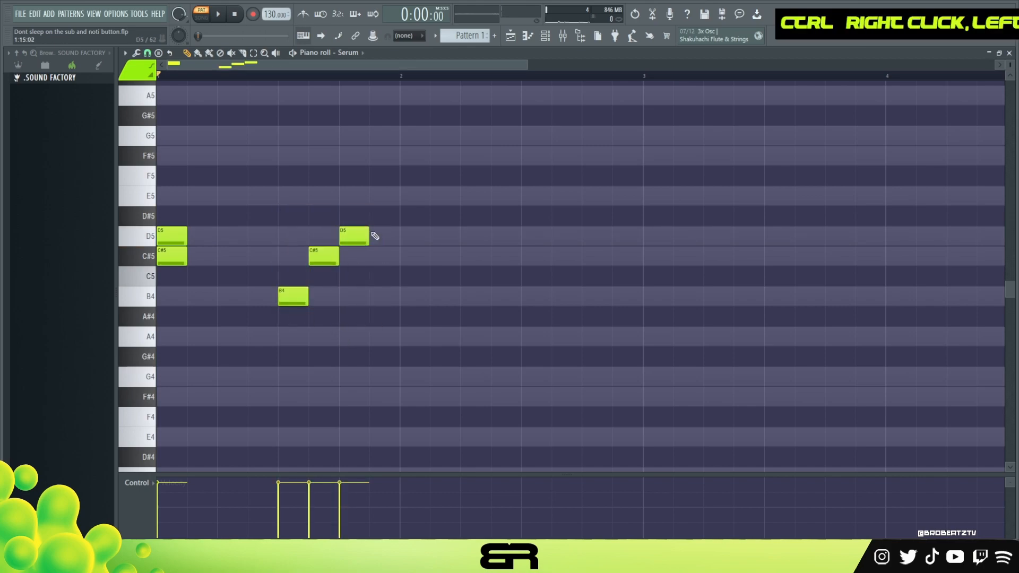
right_click(366, 235)
Move the C#5 note directly after D5 and continue the descending line with short A4 and F#4 notes.
drag(184, 256, 214, 256)
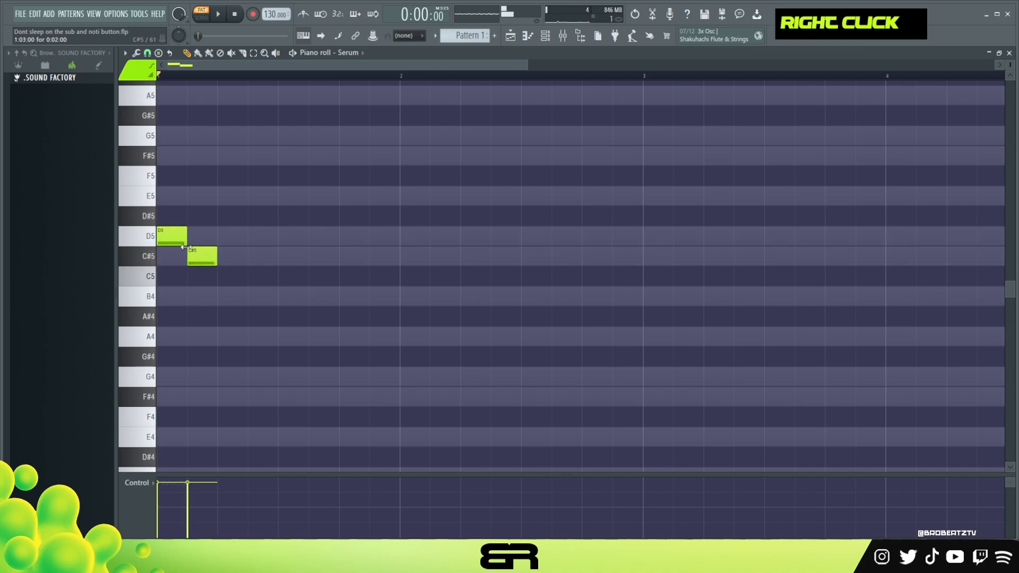
click(225, 333)
key(space)
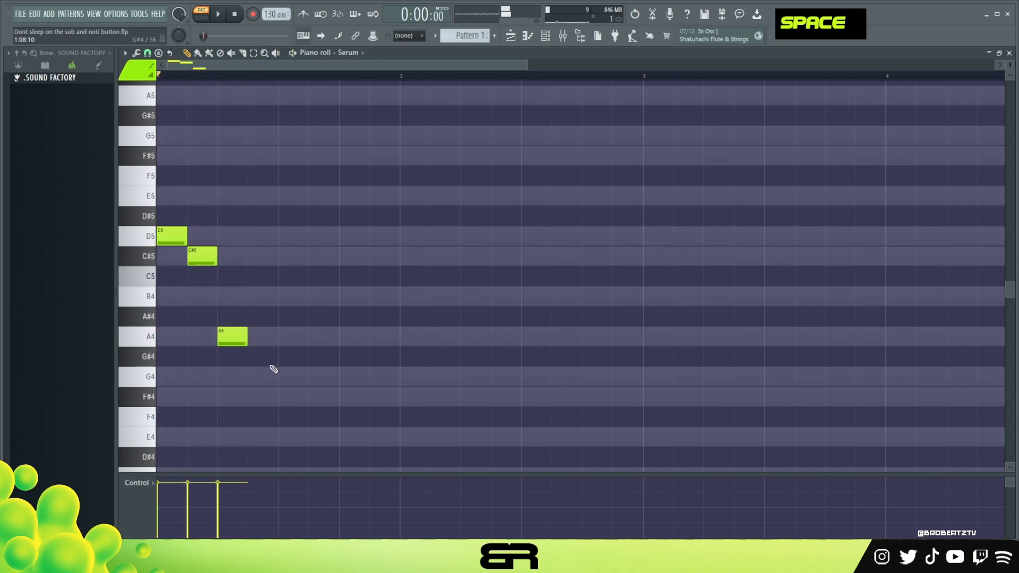
key(space)
key(space)
click(252, 378)
key(space)
key(space)
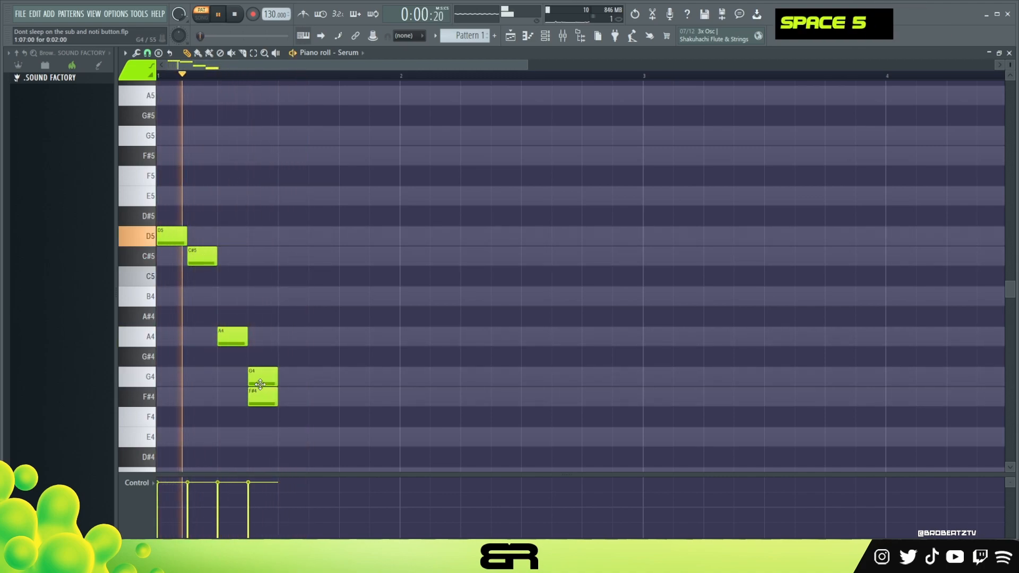
right_click(260, 378)
click(255, 397)
key(space)
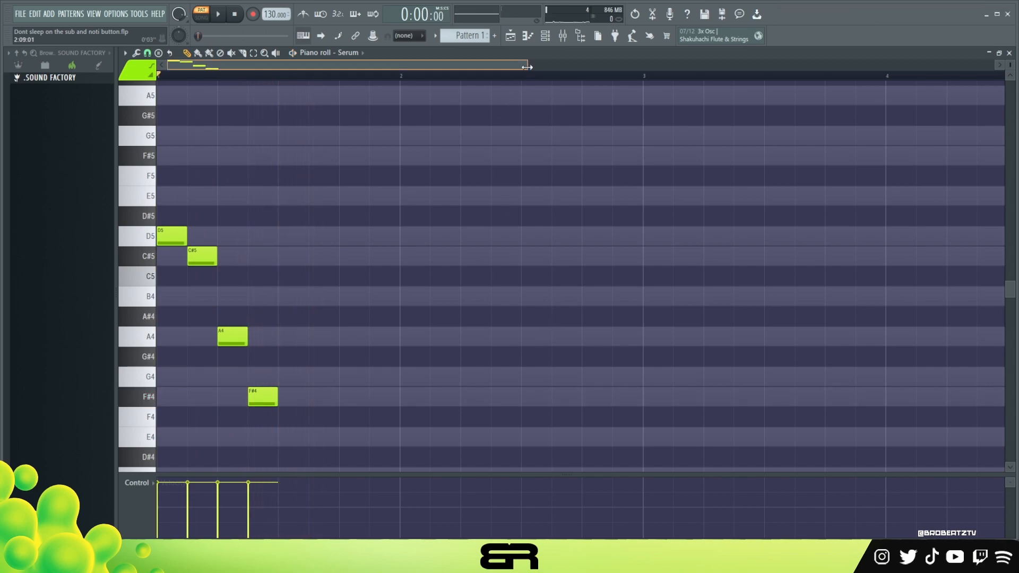
Delete the four short notes of the descending line in bar 1.
drag(527, 67, 412, 67)
drag(168, 207, 352, 408)
ctrl+right_click(352, 407)
right_click(191, 257)
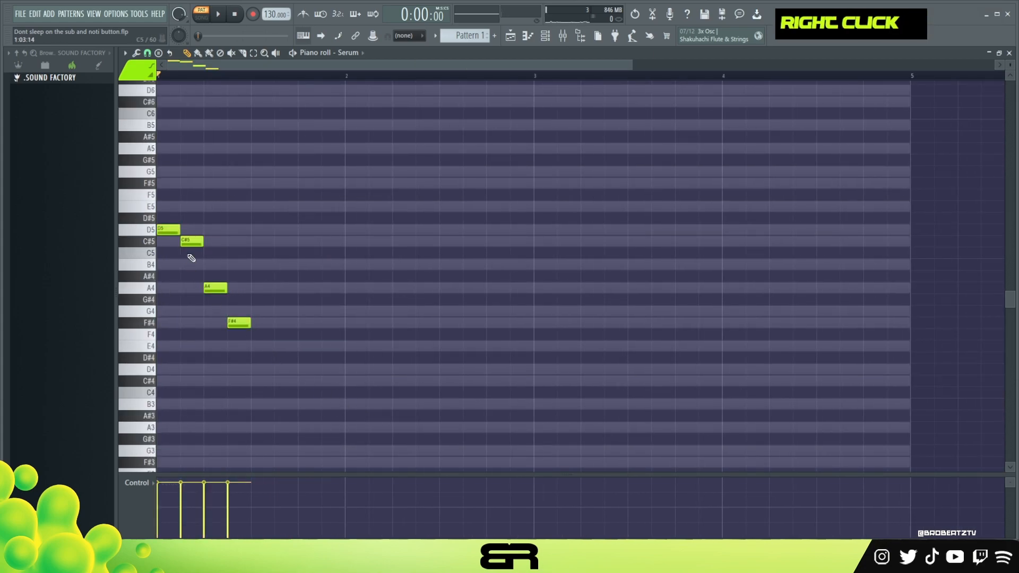
right_click(169, 230)
right_click(192, 241)
right_click(239, 323)
right_click(216, 289)
Draw a half-bar F#4 note at the start of bar 1, follow it with a half-bar G4, and play them.
click(169, 322)
drag(177, 322, 297, 311)
ctrl+click(195, 327)
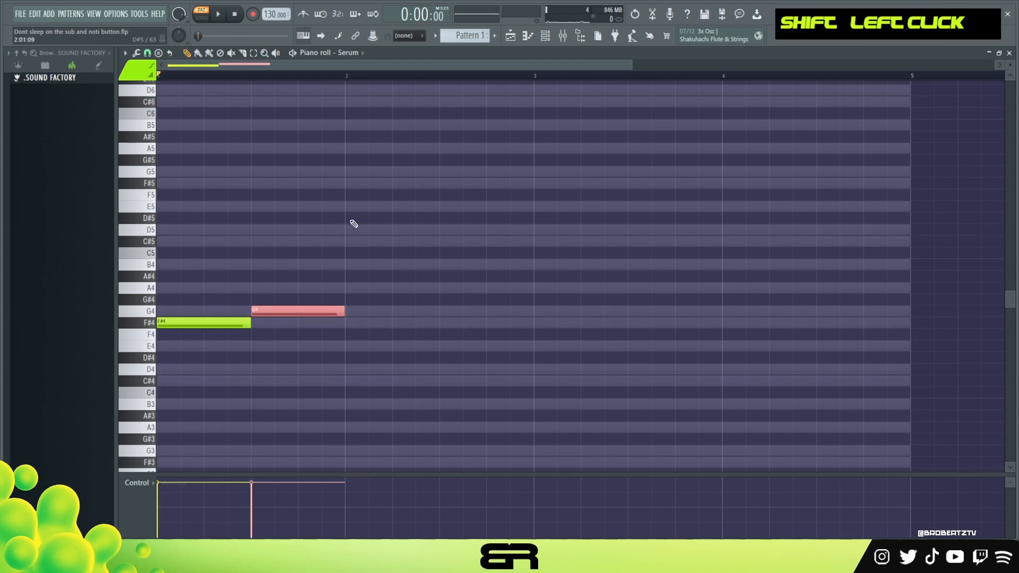
key(space)
key(space)
Copy the G4 note to the start of bar 2, audition it at B4, and settle it on E4.
ctrl+click(294, 309)
shift+drag(294, 309, 375, 259)
key(space)
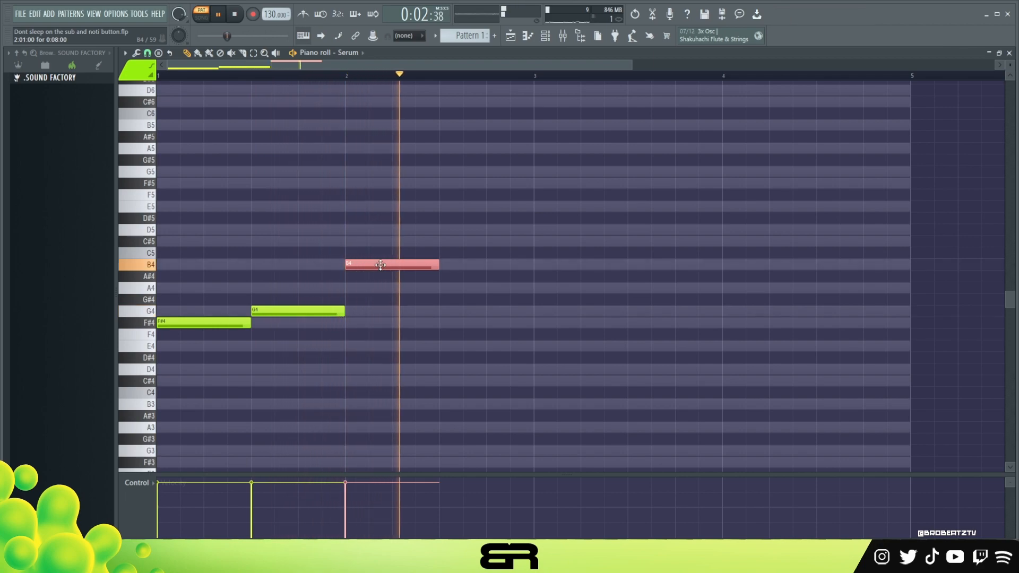
key(space)
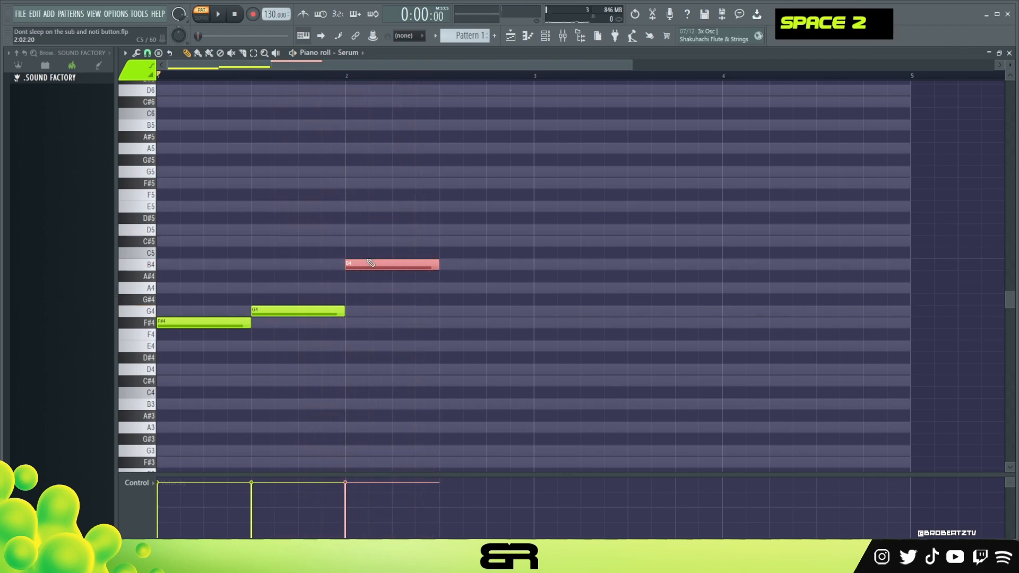
drag(371, 268, 369, 348)
key(space)
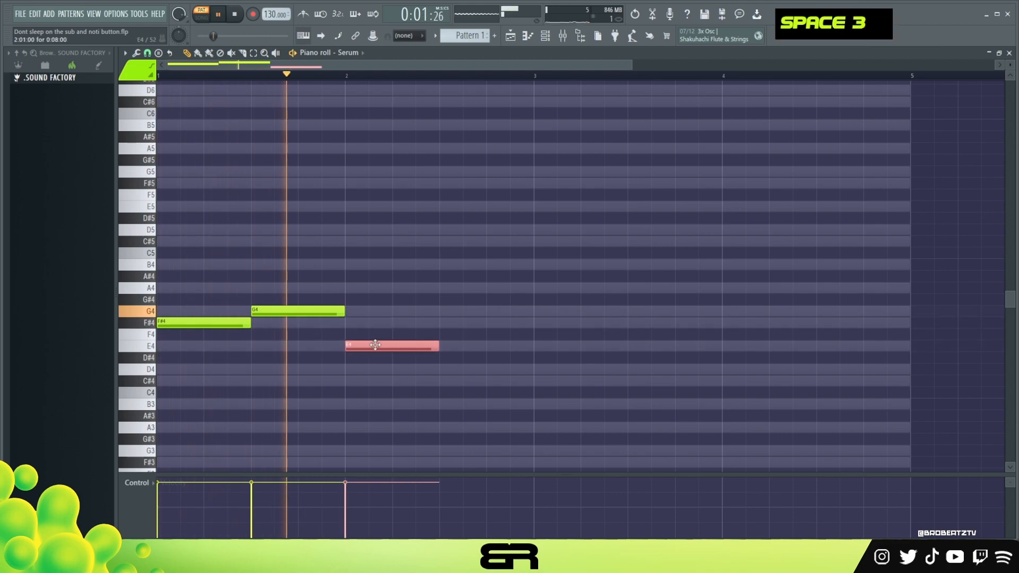
key(space)
Place a half-bar D4 note in the second half of bar 2 and play the four-note line.
click(441, 370)
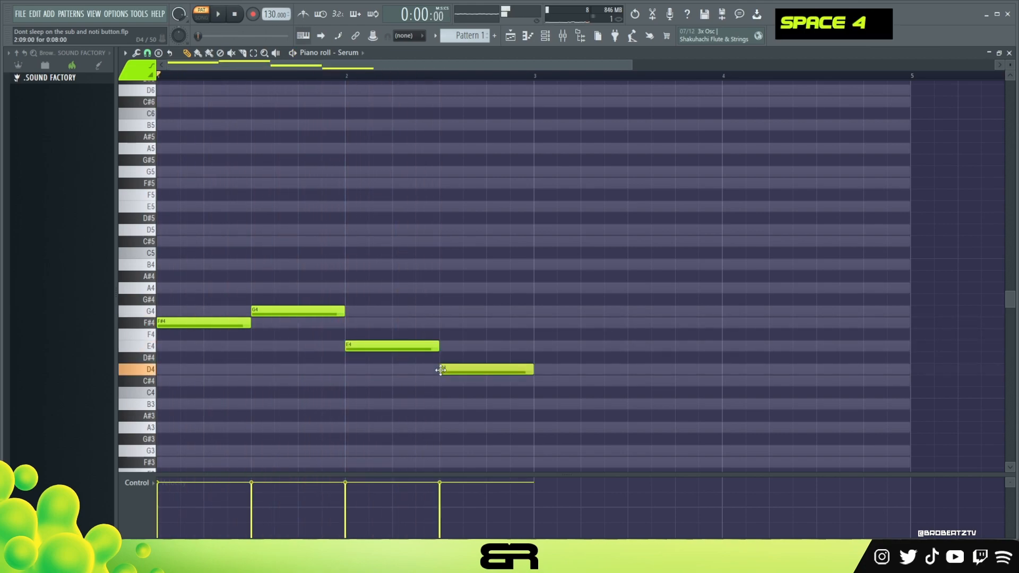
key(space)
key(ctrl+a)
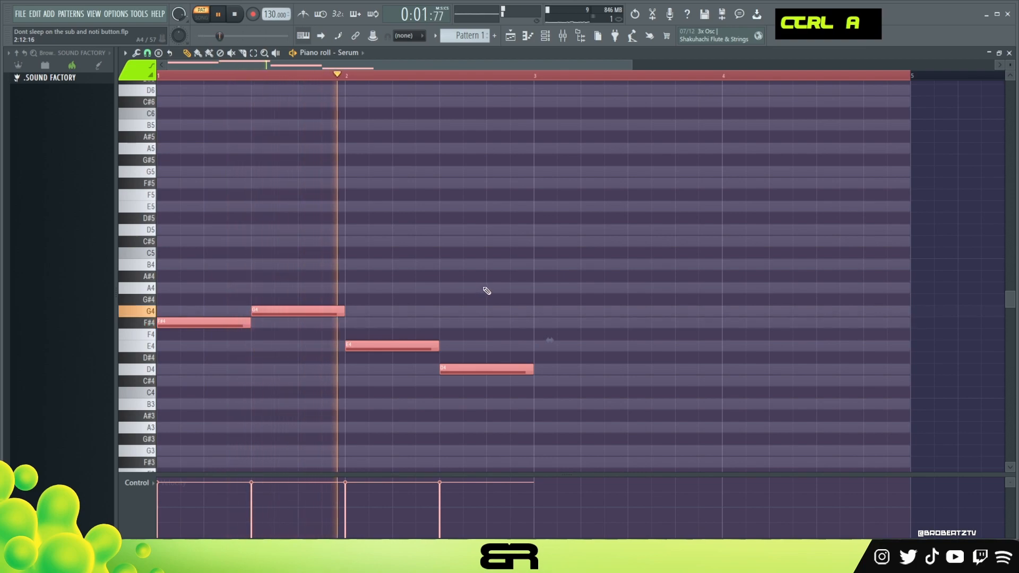
key(space)
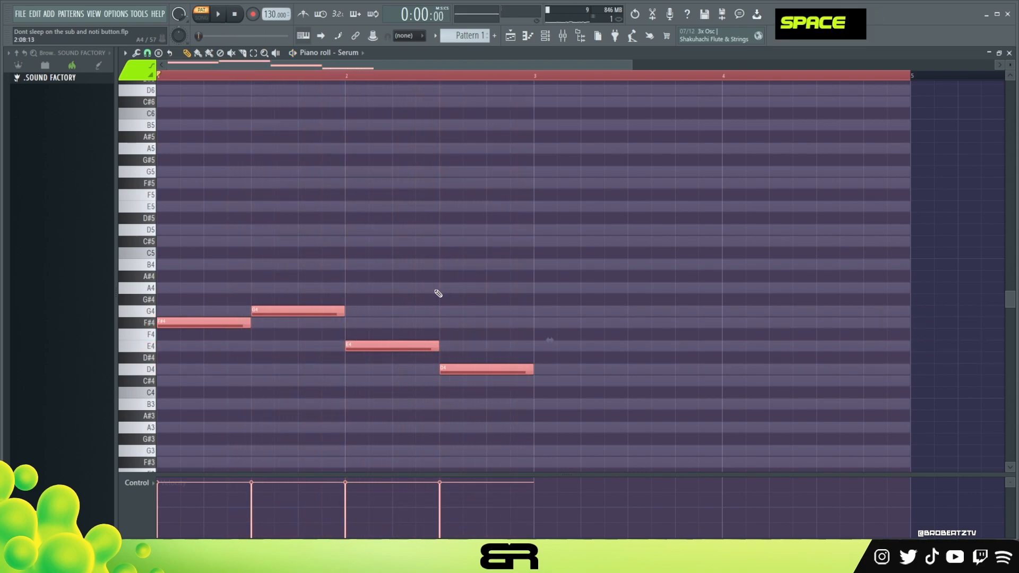
Duplicate the four-note line from bars 1 and 2 into bars 3 and 4.
key(shift)
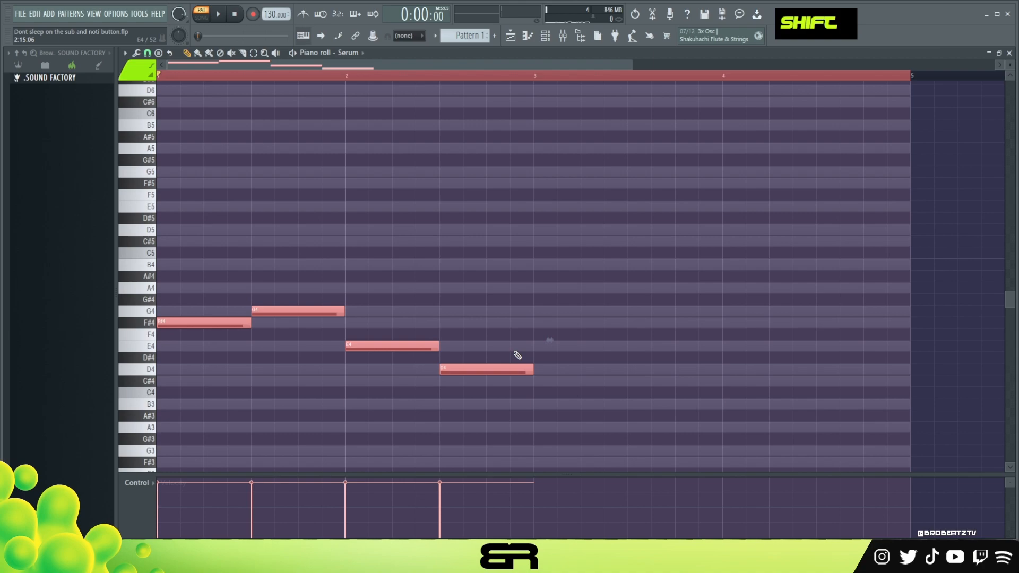
right_click(225, 260)
mouse_move(224, 259)
mouse_down()
mouse_move(245, 302)
mouse_move(467, 377)
mouse_up()
drag(188, 321, 564, 322)
right_click(571, 259)
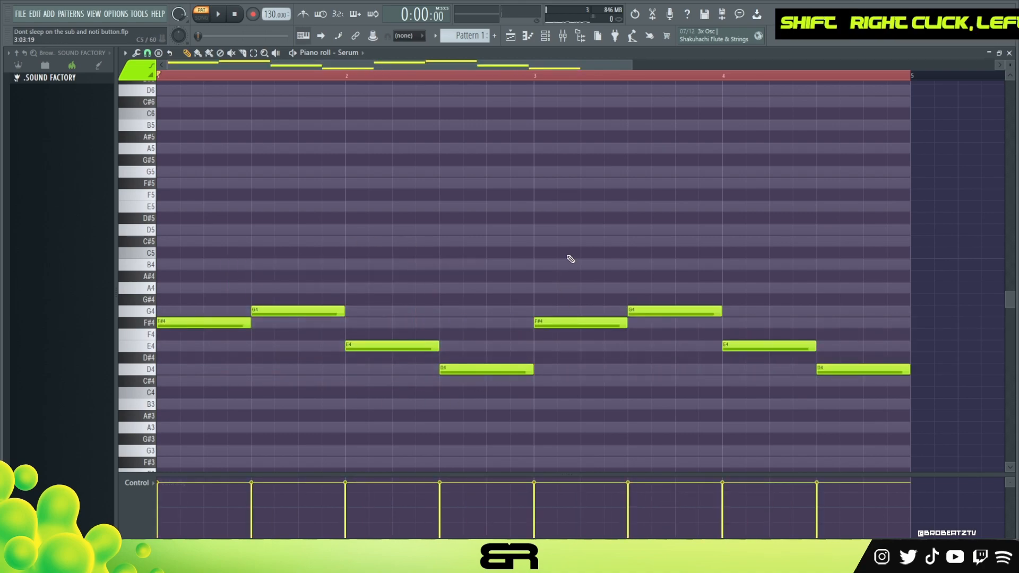
right_click(570, 259)
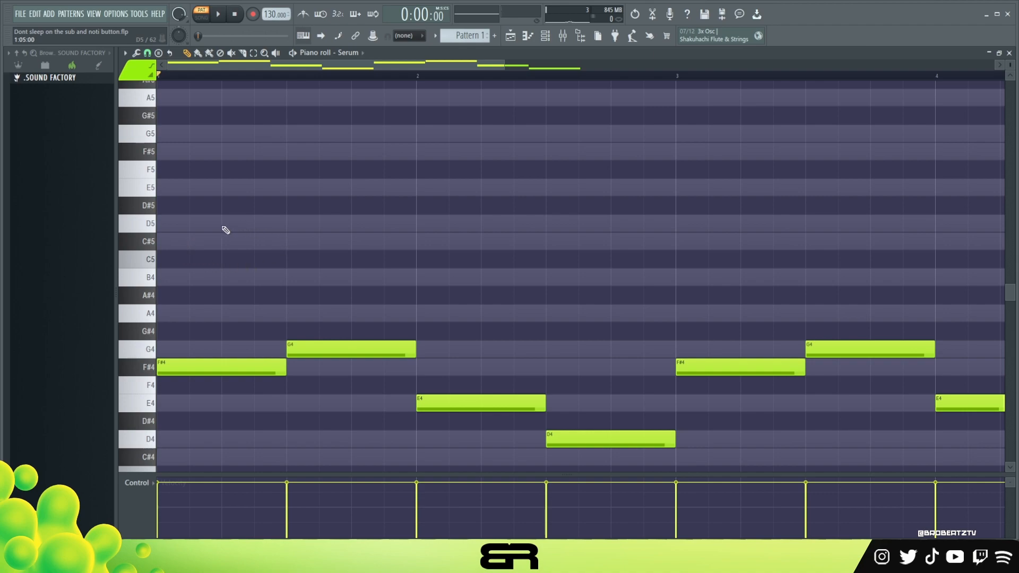
Draw a short D5 note at the start of bar 1 above the long notes.
drag(207, 323, 613, 462)
right_click(197, 205)
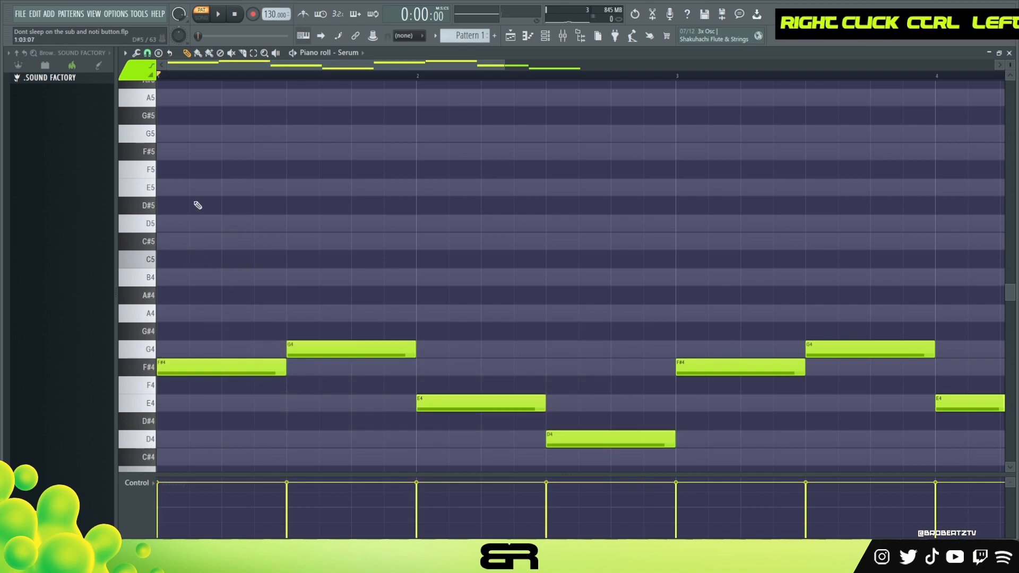
click(189, 227)
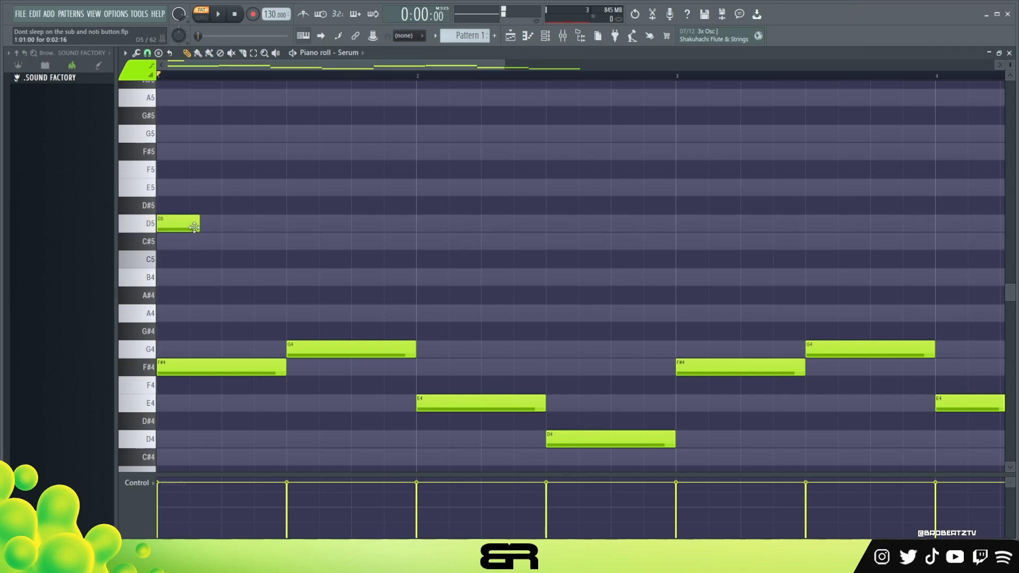
click(177, 242)
drag(198, 218, 152, 271)
right_click(200, 261)
drag(209, 223, 162, 248)
right_click(180, 240)
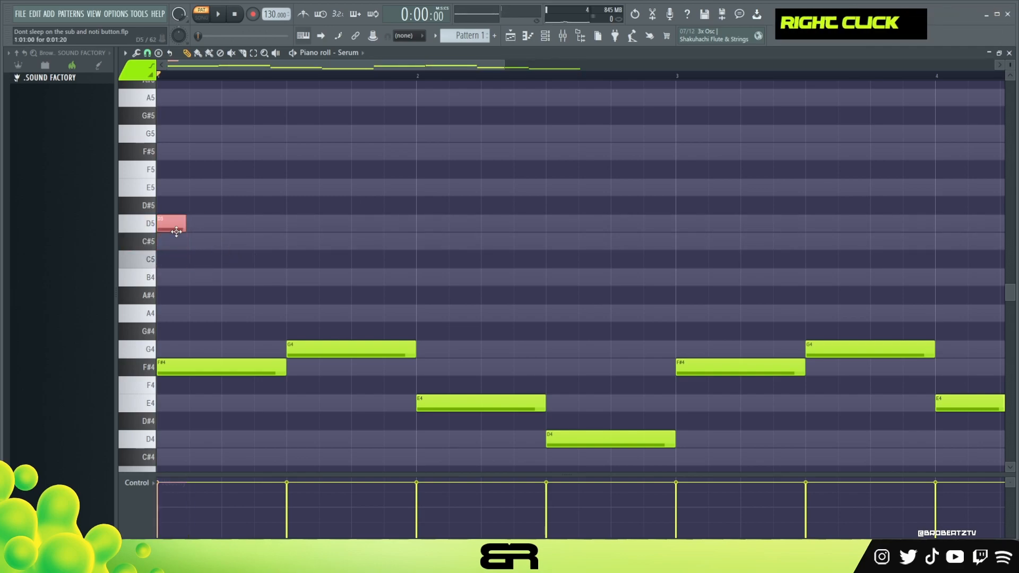
Copy the short D5 note to the second eighth of bar 1, settle it on A4, and play it back.
drag(184, 196, 172, 233)
mouse_move(174, 224)
mouse_down()
mouse_move(209, 224)
mouse_move(201, 270)
mouse_move(207, 224)
mouse_move(196, 246)
mouse_move(201, 285)
mouse_up()
key(space)
key(space)
drag(203, 284, 202, 311)
key(space)
key(space)
key(space)
key(space)
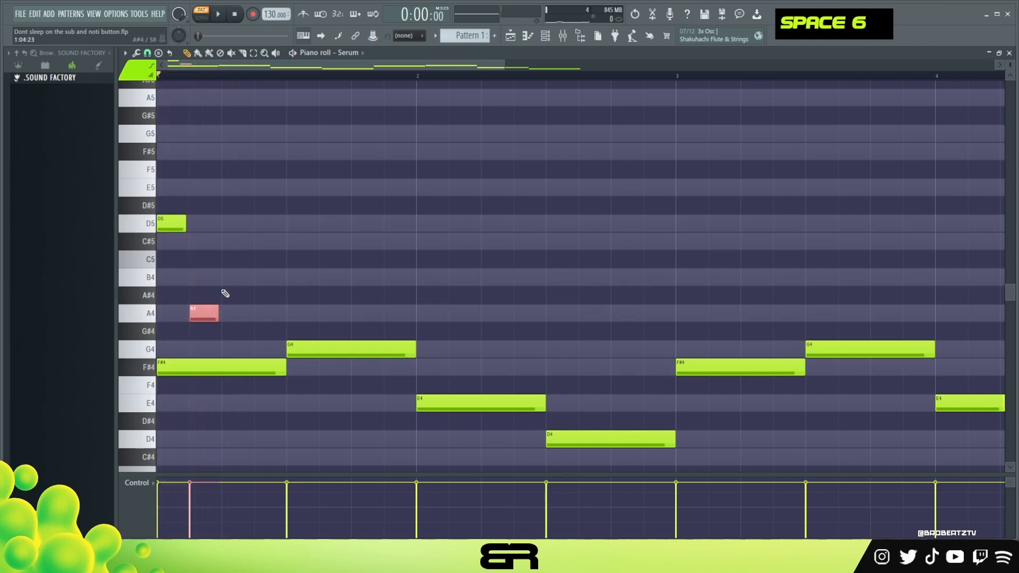
Quantize the short D5 and A4 notes in bar 1.
drag(250, 198, 156, 335)
key(ctrl+q)
right_click(238, 306)
Copy the short A4 note to beat 2 of bar 1 at E5 and play the pattern.
ctrl+click(206, 312)
drag(205, 312, 245, 183)
key(space)
key(space)
key(space)
key(space)
key(space)
Duplicate the D5, A4, E5 figure into the second half of bar 1 and play it back.
drag(257, 159, 157, 325)
key(space)
drag(187, 237, 316, 237)
key(space)
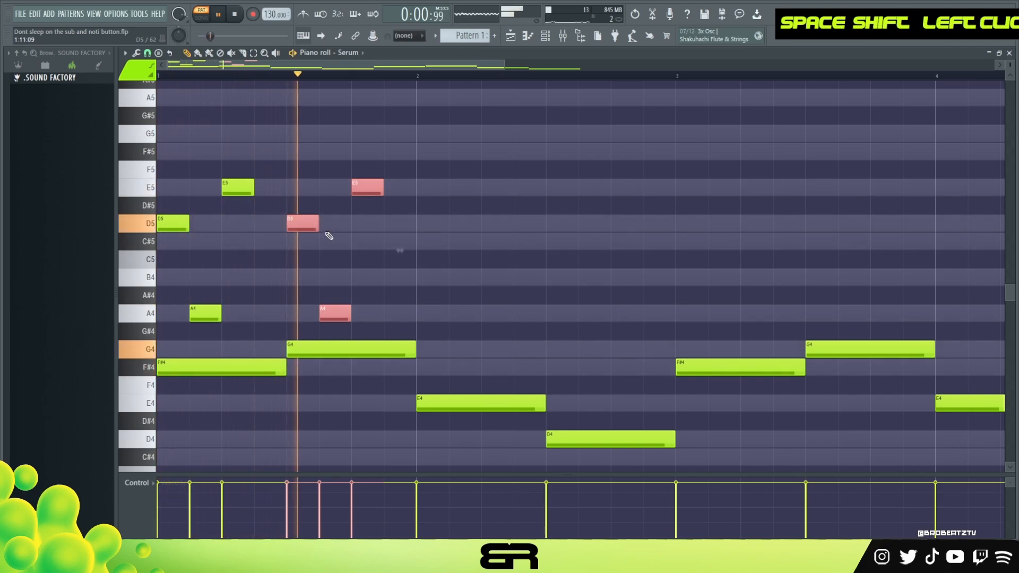
key(space)
Duplicate bar 1's short melody notes into bar 2 and play the result.
drag(406, 144, 159, 319)
drag(183, 232, 434, 226)
right_click(252, 77)
key(space)
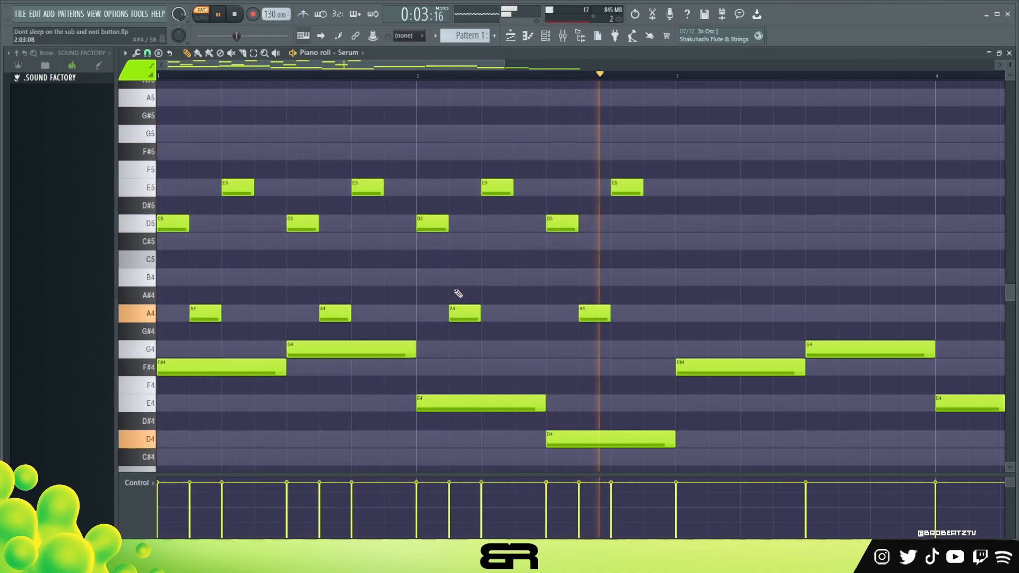
key(space)
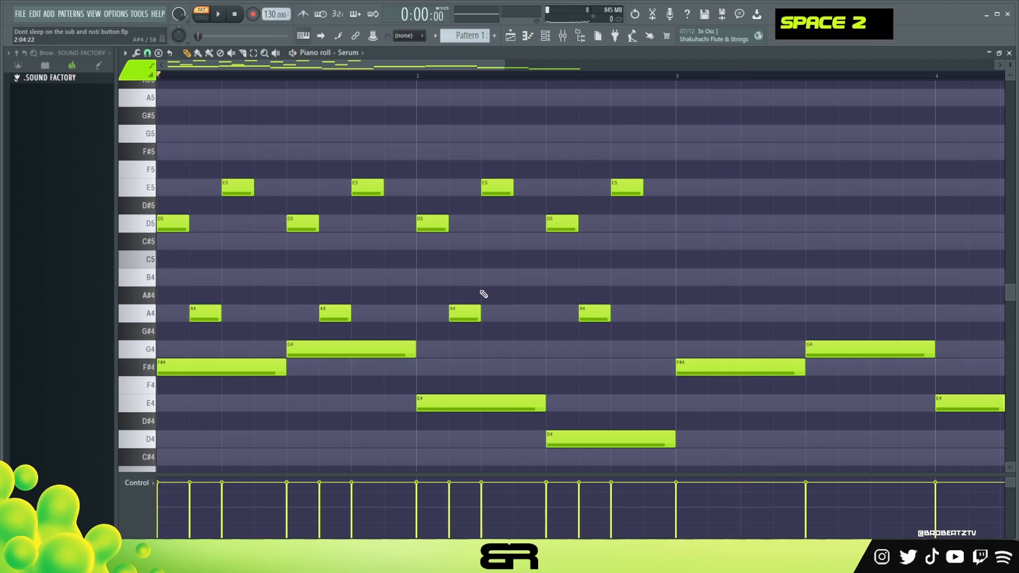
Delete the long F#4, G4, E4 and D4 notes in bars 3 and 4.
scroll(453, 80, down, 2)
right_click(594, 366)
right_click(674, 350)
right_click(770, 404)
right_click(860, 439)
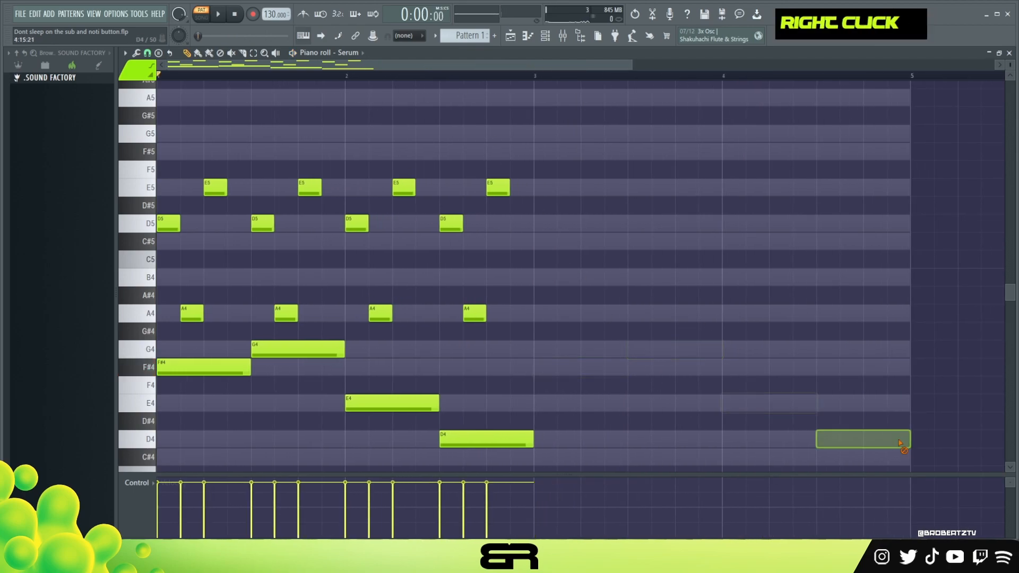
scroll(279, 78, up, 2)
drag(773, 166, 152, 320)
right_click(270, 296)
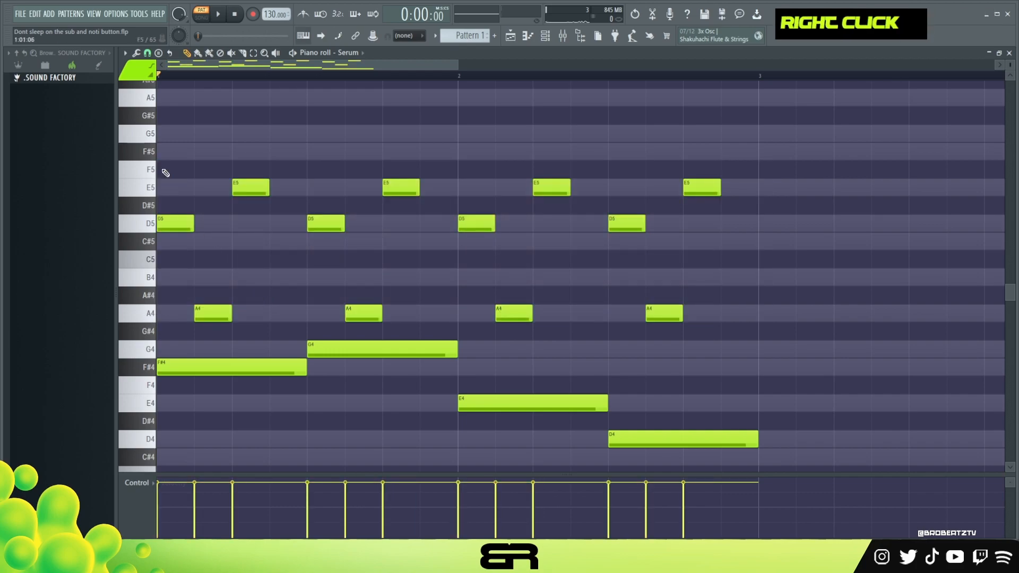
Copy the first short D5 note of bar 1 an octave up to D6.
scroll(215, 193, up, 3)
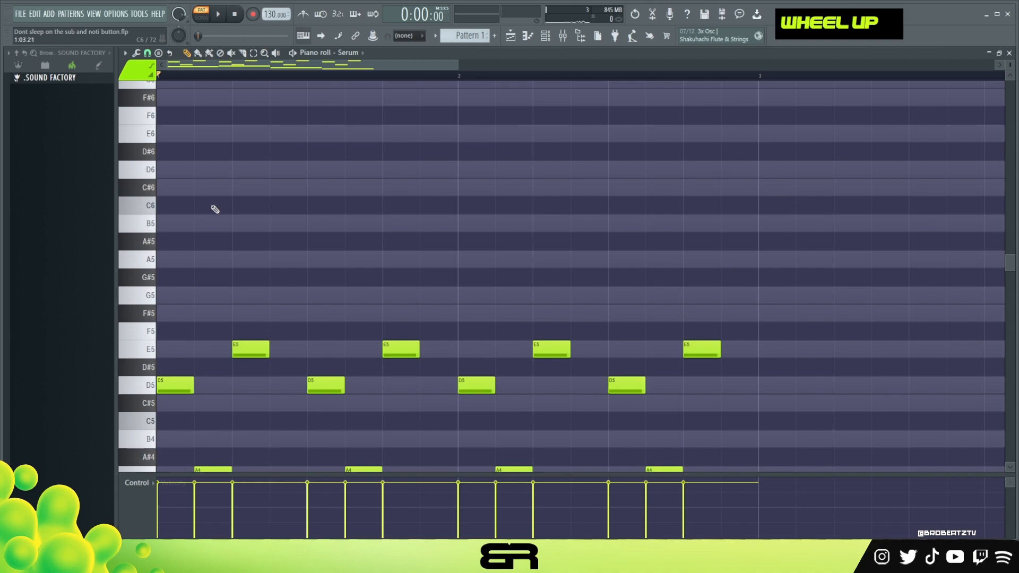
scroll(216, 213, down, 4)
scroll(218, 222, up, 2)
ctrl+click(173, 276)
shift+click(169, 277)
key(ctrl+Up)
scroll(209, 276, up, 3)
scroll(212, 265, down, 1)
right_click(210, 264)
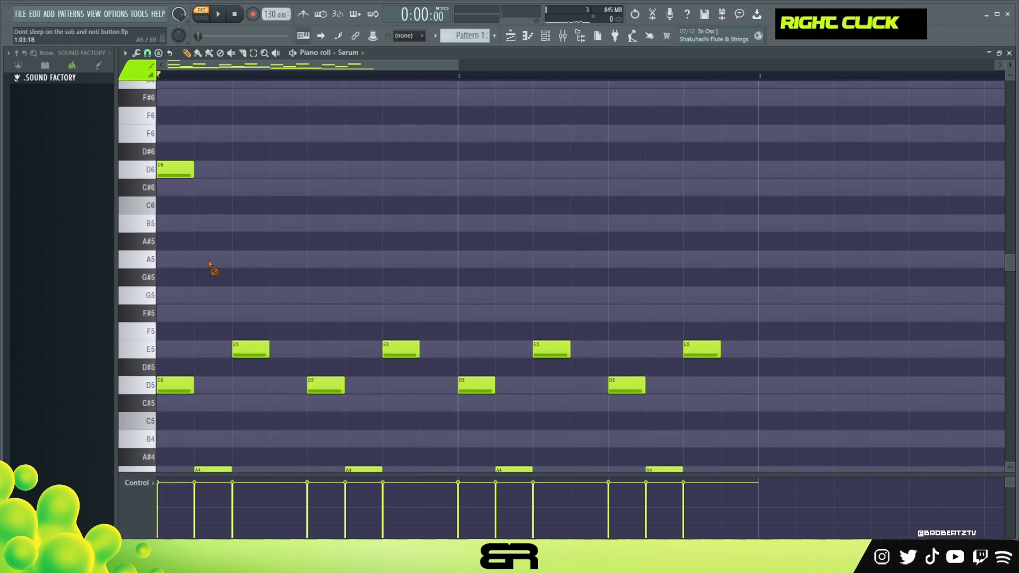
Copy the D6 note to the second eighth of bar 1 at C#6 and to the third eighth at A5.
shift+drag(180, 169, 214, 196)
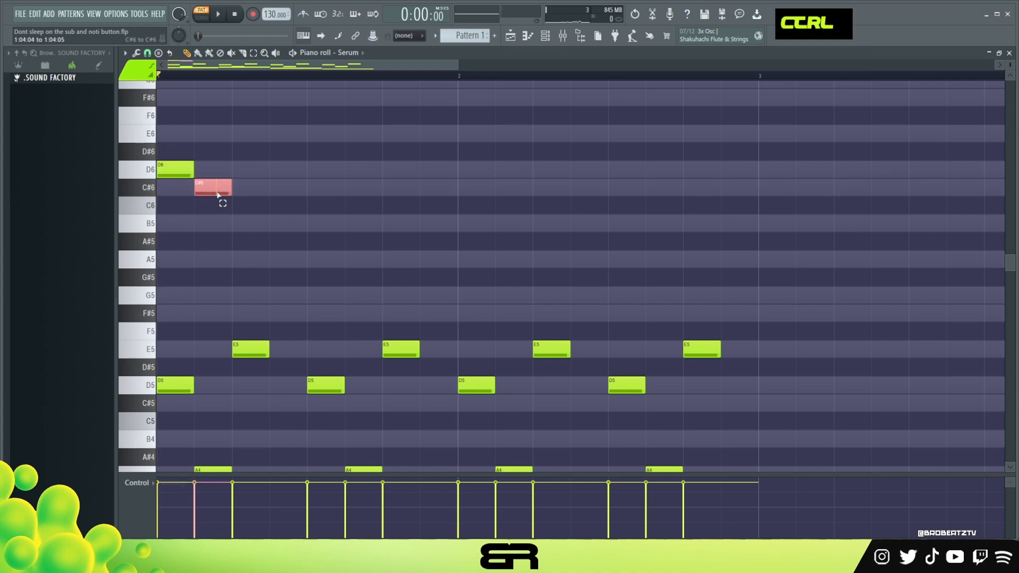
right_click(217, 202)
ctrl+click(212, 191)
shift+drag(213, 193, 250, 264)
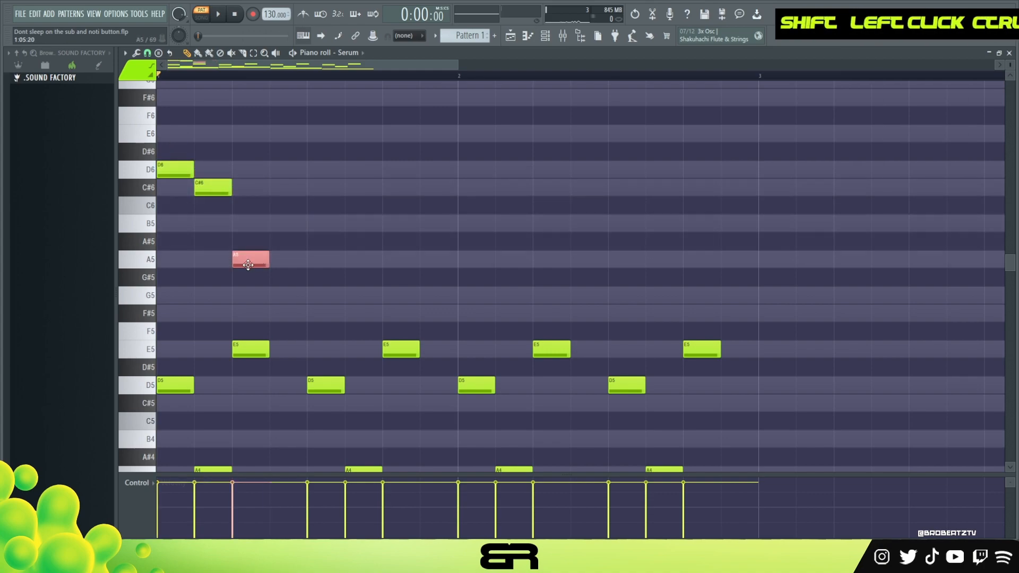
Move the A5 to the fourth eighth of bar 1, add F#5 notes on the fifth and last eighths, and play the pattern.
mouse_move(240, 261)
mouse_down()
mouse_move(277, 261)
mouse_move(336, 301)
mouse_move(326, 319)
mouse_move(438, 316)
mouse_up()
ctrl+click(329, 313)
ctrl+click(402, 346)
ctrl+click(444, 311)
ctrl+click(451, 293)
key(space)
scroll(462, 260, down, 2)
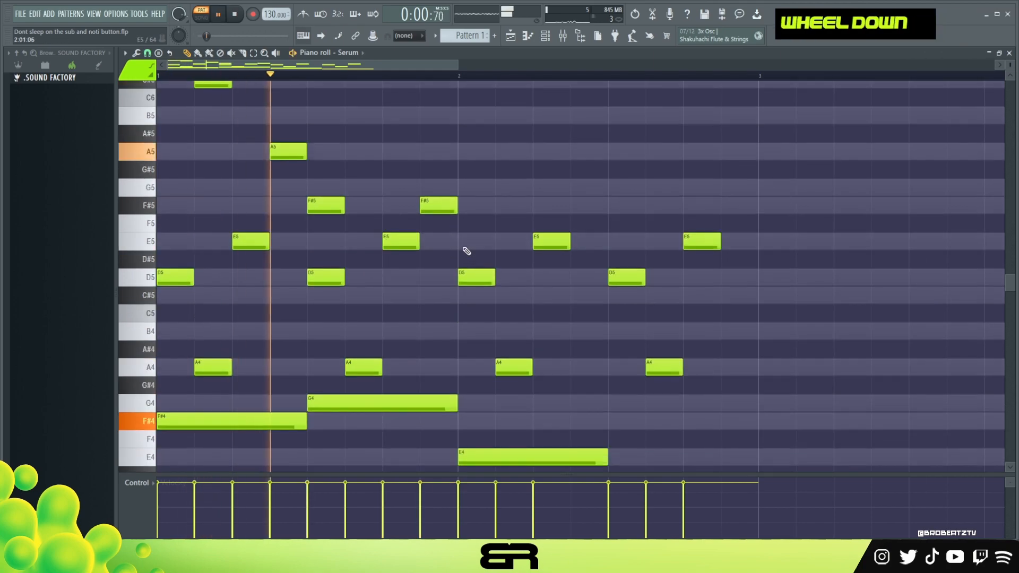
scroll(541, 233, up, 1)
key(space)
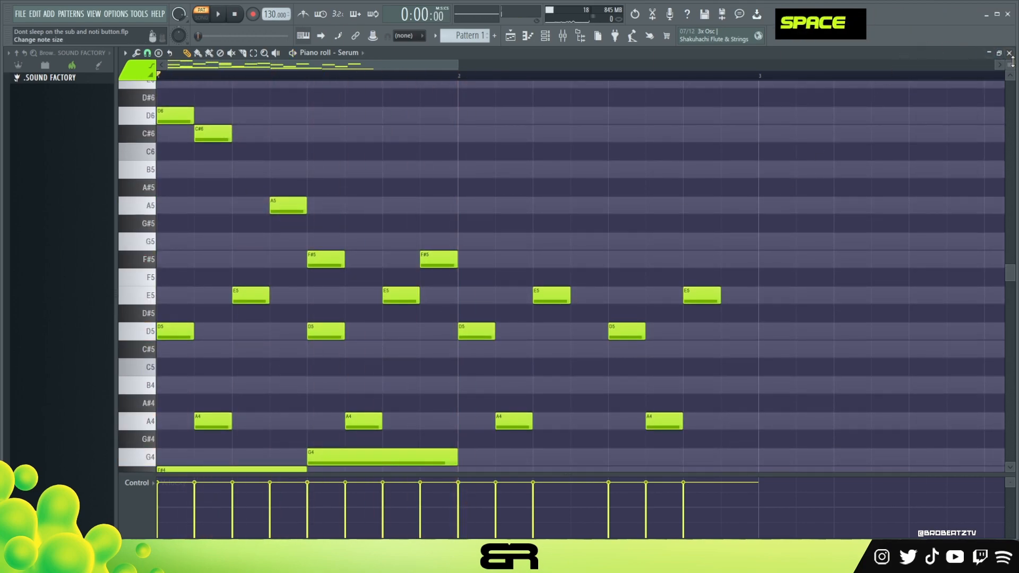
scroll(955, 106, down, 2)
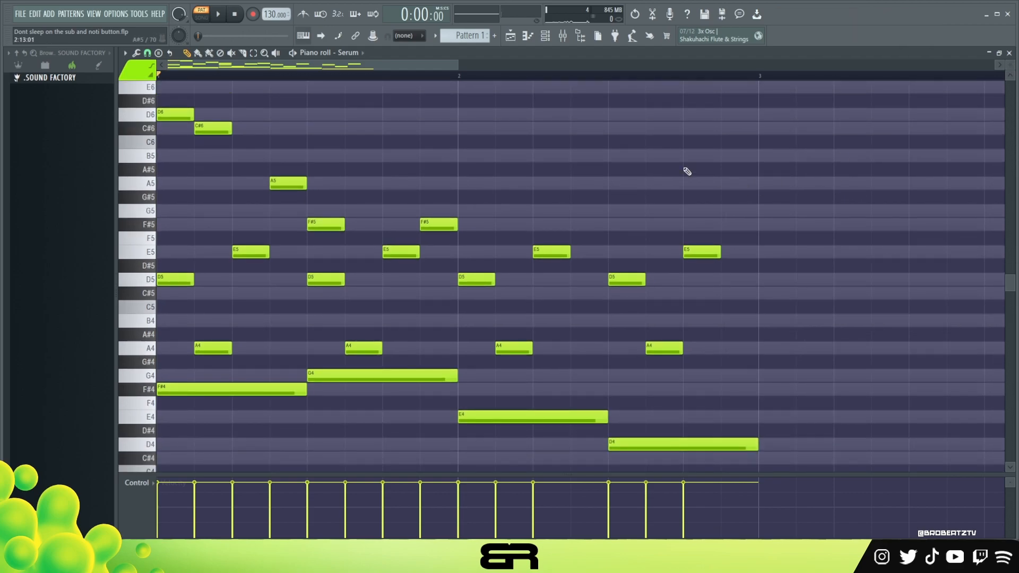
ctrl+click(176, 115)
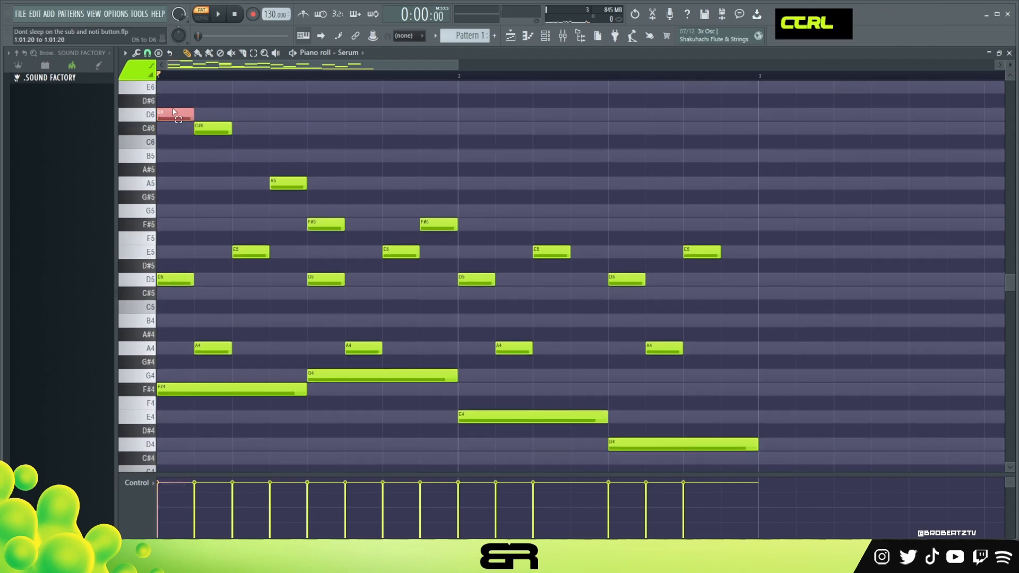
ctrl+shift+click(206, 130)
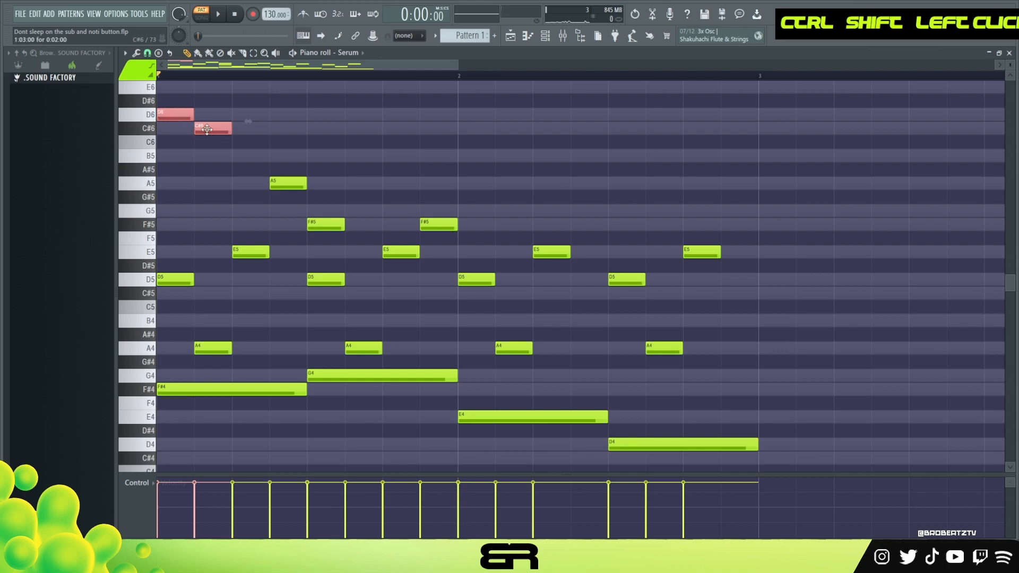
right_click(228, 151)
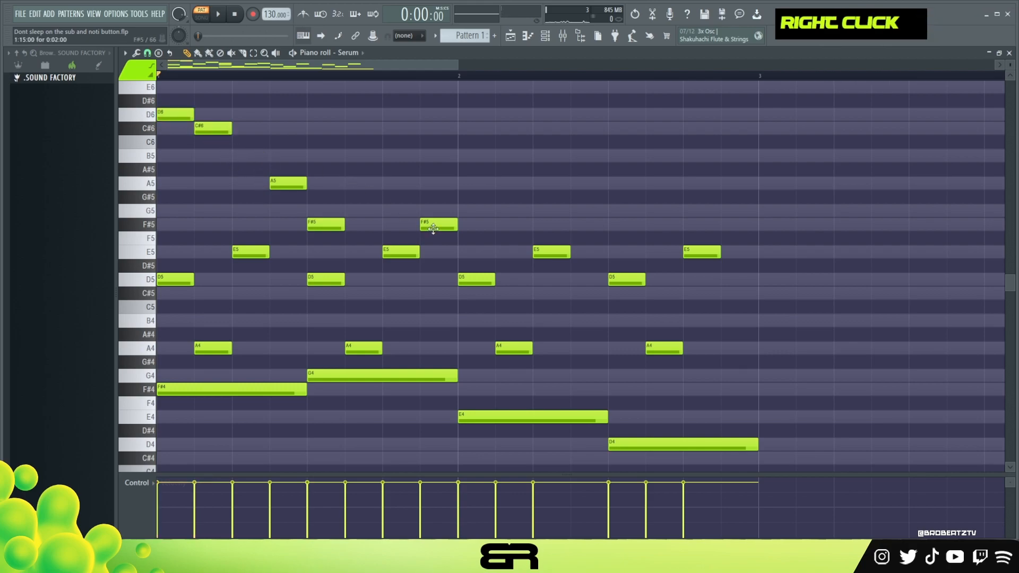
Add A5 notes on the second and third eighths of bar 2 and F#5 notes on the fourth and sixth during playback.
ctrl+click(288, 183)
drag(288, 183, 552, 188)
mouse_move(443, 205)
mouse_down()
mouse_move(426, 233)
mouse_move(314, 240)
mouse_move(591, 227)
mouse_up()
key(space)
right_click(641, 227)
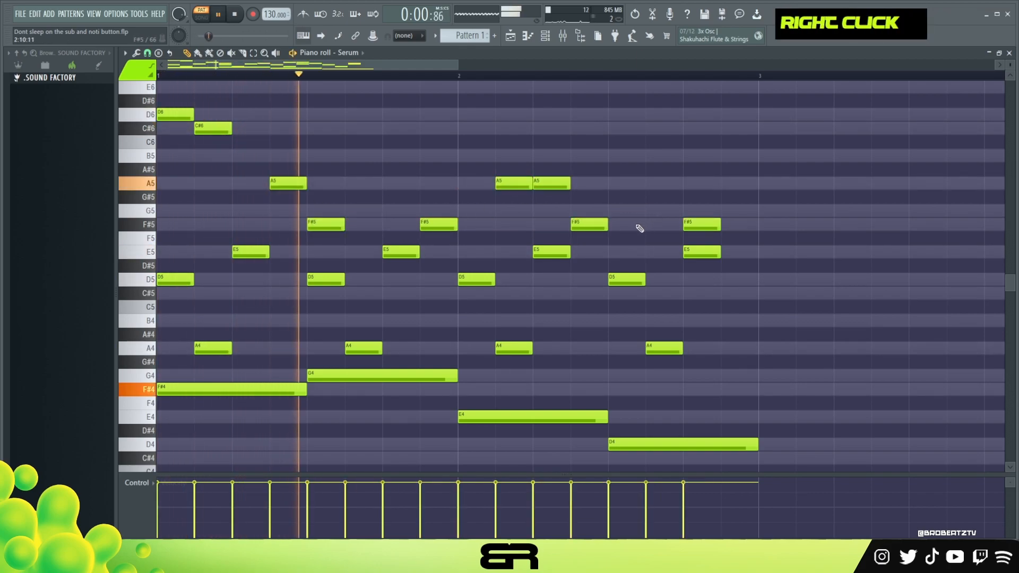
drag(700, 225, 662, 225)
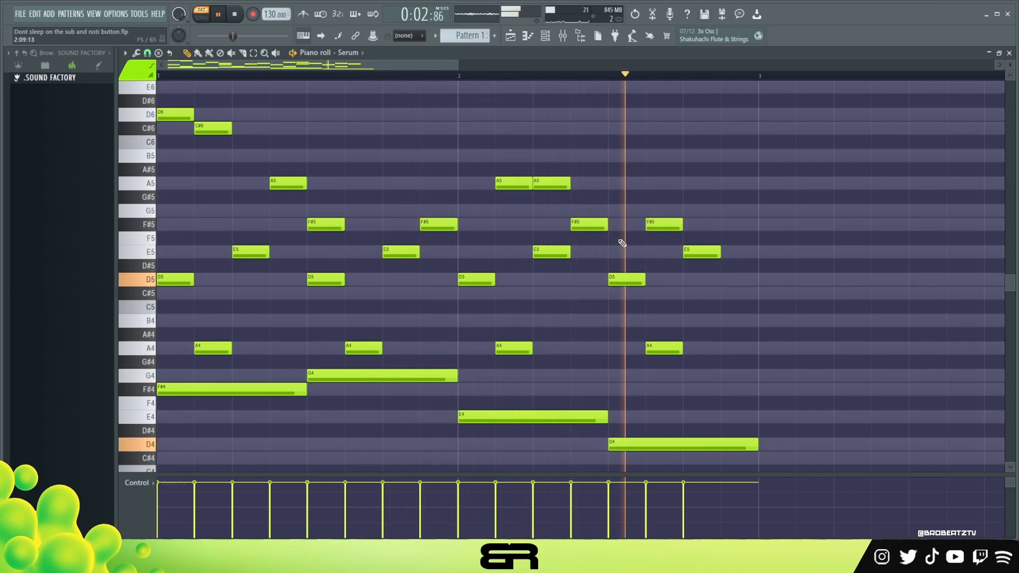
Replay the pattern and add a short D5 note on the last eighth of bar 2.
key(space)
key(space)
key(space)
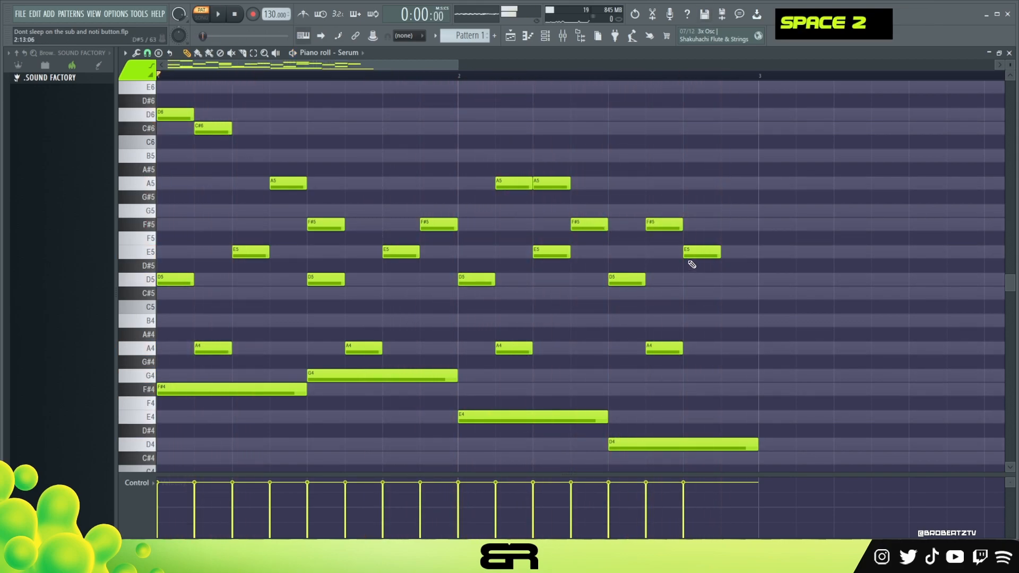
ctrl+shift+click(725, 279)
right_click(746, 308)
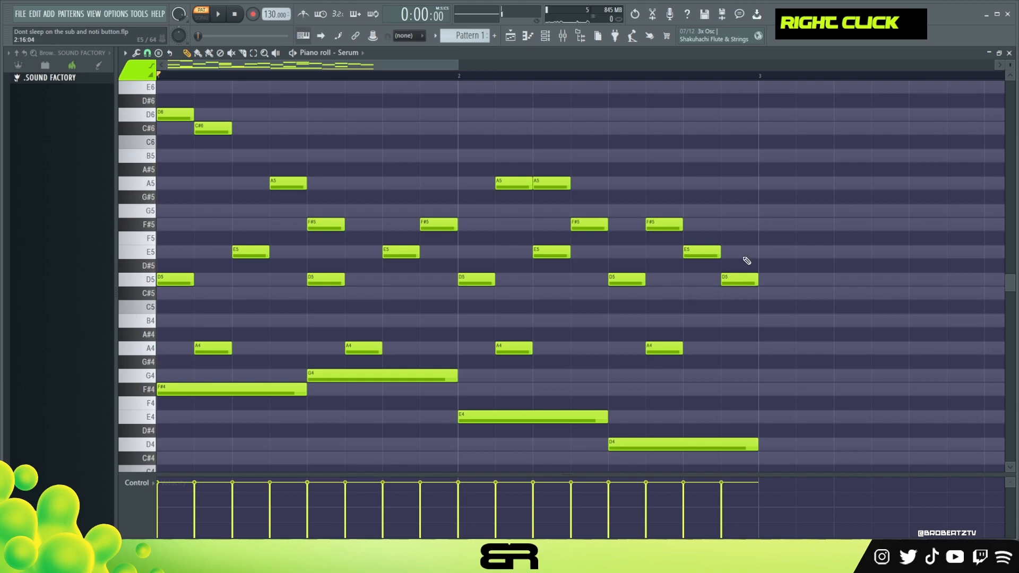
ctrl+click(618, 280)
shift+click(619, 280)
drag(618, 280, 731, 280)
right_click(668, 252)
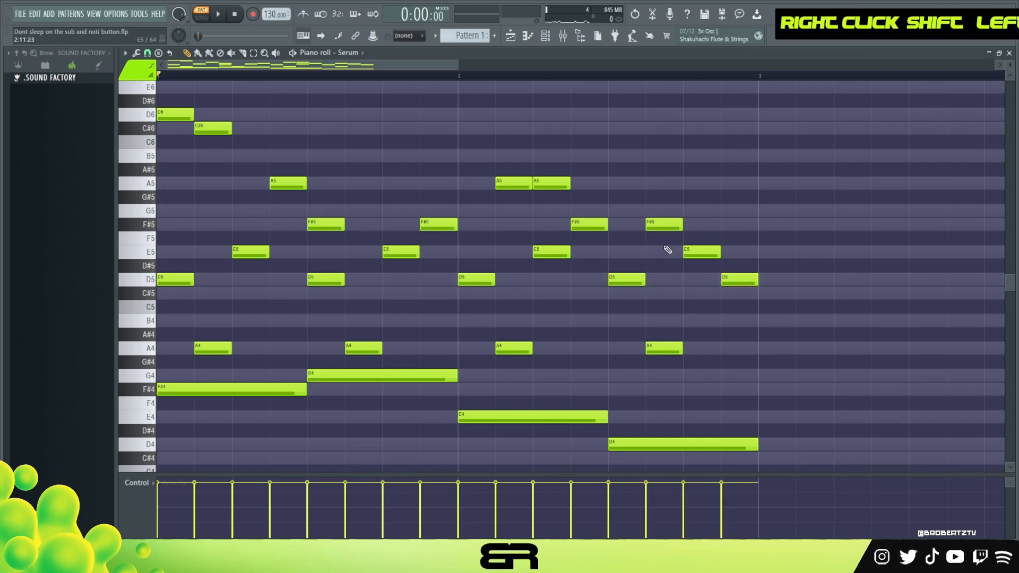
drag(335, 222, 443, 220)
drag(589, 224, 702, 224)
key(Delete)
right_click(658, 200)
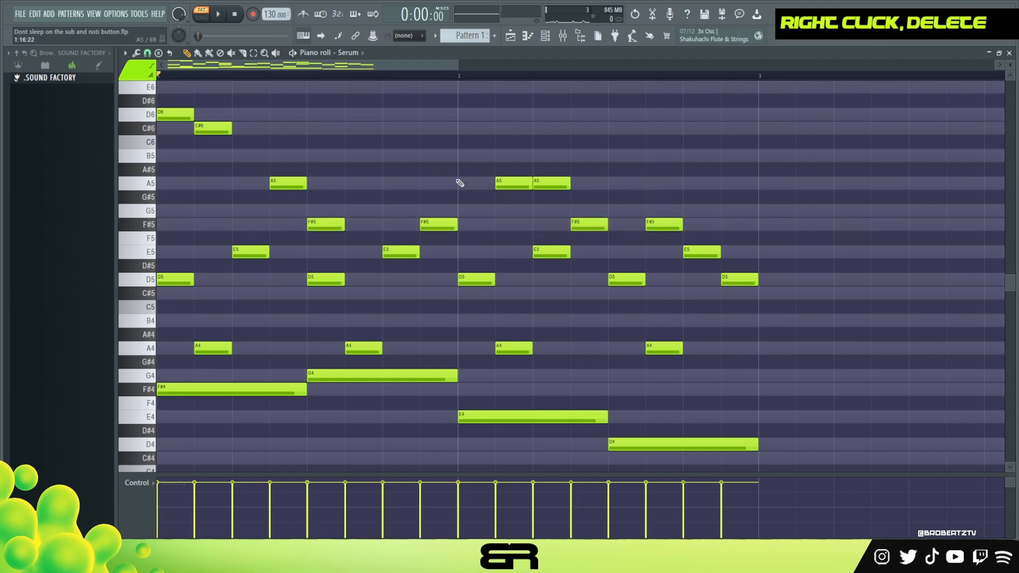
Play the two-bar melody and duplicate all its notes into bars 3 and 4.
key(space)
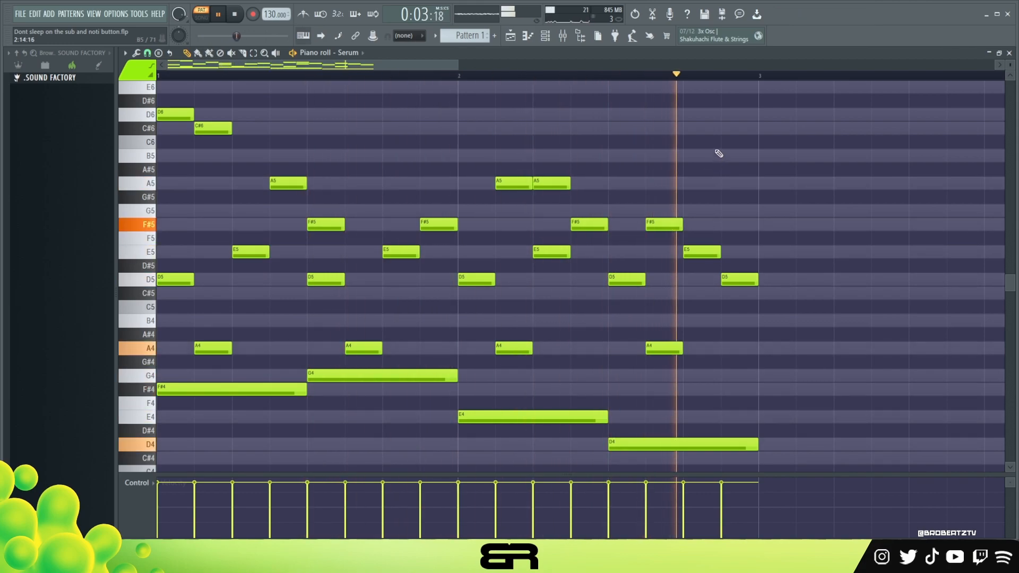
key(space)
key(ctrl+a)
drag(177, 288, 757, 300)
right_click(753, 222)
drag(440, 65, 608, 85)
scroll(626, 125, up, 3)
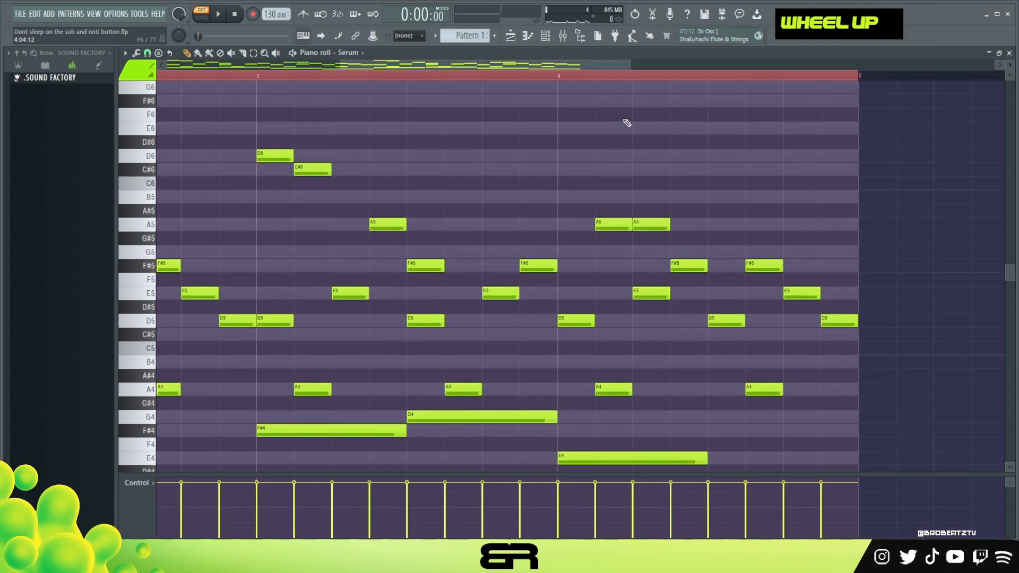
Set the playback start to bar 3, and copy bar 3's long F#4 and G4 notes to the start of bar 4, scaled to 25%.
double_click(258, 78)
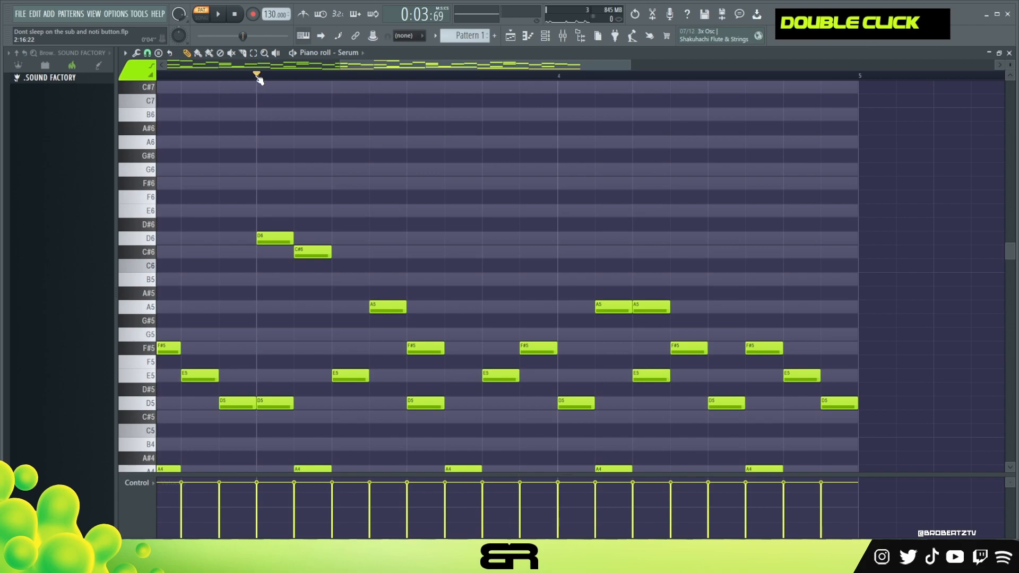
scroll(598, 359, down, 3)
drag(368, 375, 419, 393)
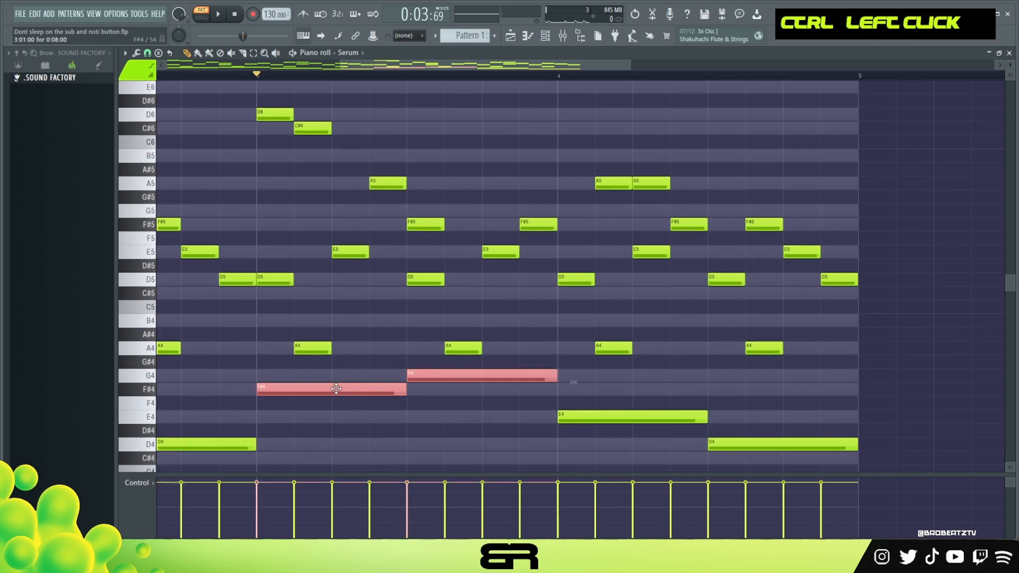
drag(338, 389, 615, 394)
drag(872, 383, 647, 383)
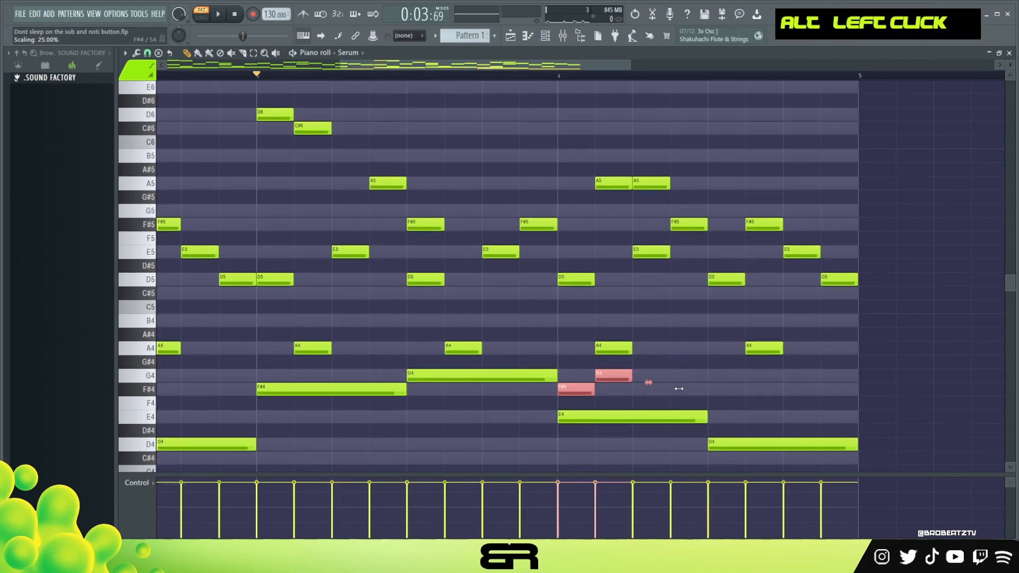
Raise the two shortened notes at the start of bar 4 by two octaves to F#6 and G6.
key(ctrl+Up)
scroll(671, 342, up, 3)
key(ctrl+Up)
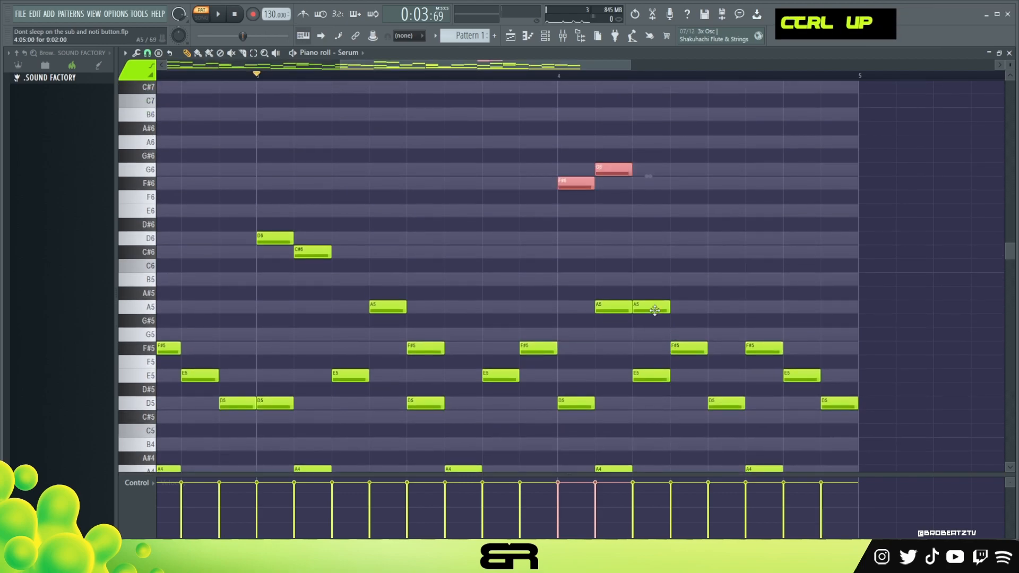
scroll(655, 311, up, 2)
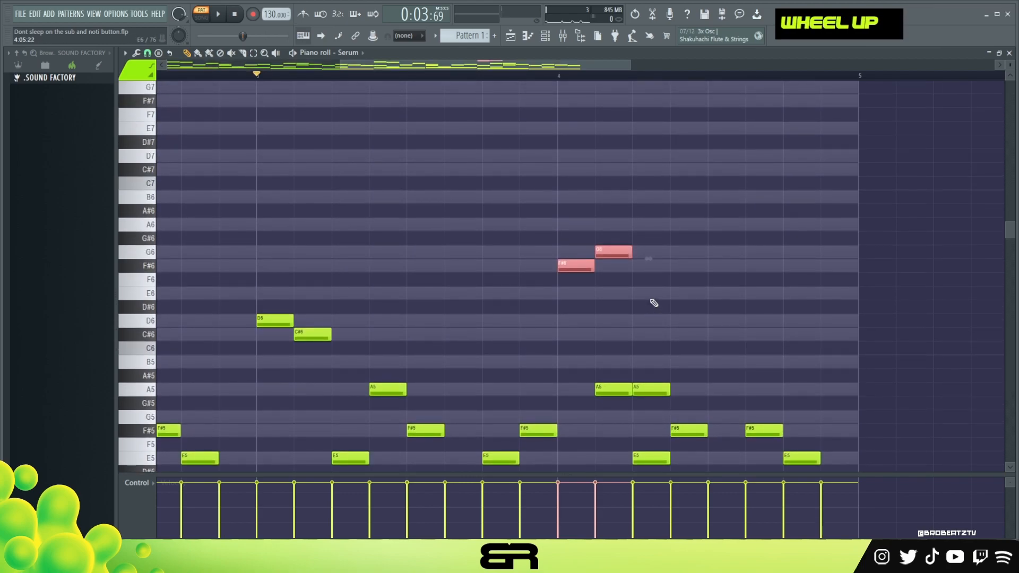
right_click(646, 301)
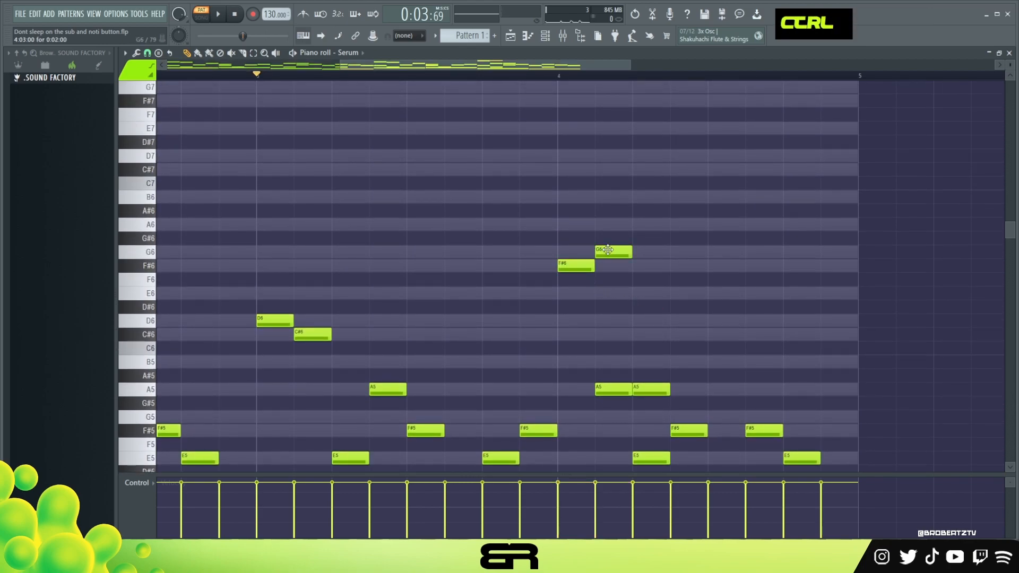
Play from bar 3 and shift the short F#6 and G6 notes two eighths earlier, to the end of bar 3.
drag(625, 233, 586, 268)
key(space)
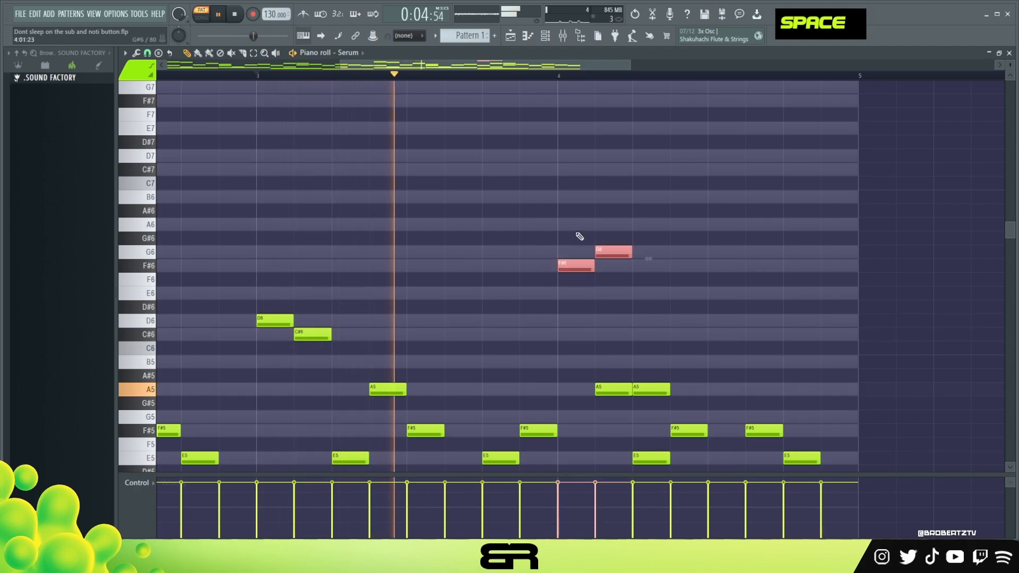
key(space)
key(space)
key(space)
key(shift+Left)
key(shift+Left)
Build a descending A6, G6, F#6, D6 run of eighth notes across the second half of bar 3.
click(409, 224)
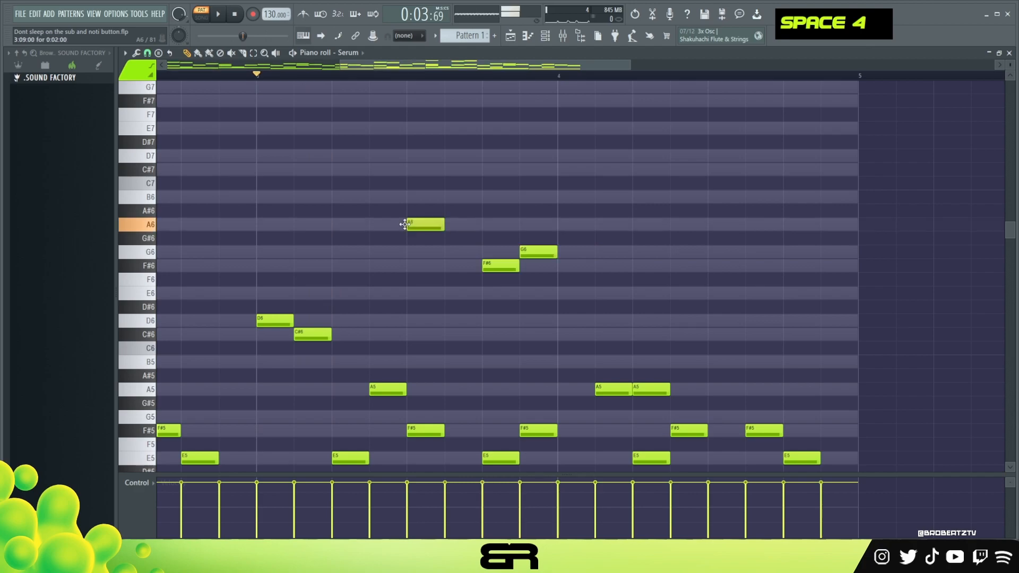
key(space)
key(space)
click(451, 251)
drag(313, 287, 257, 327)
drag(276, 321, 539, 321)
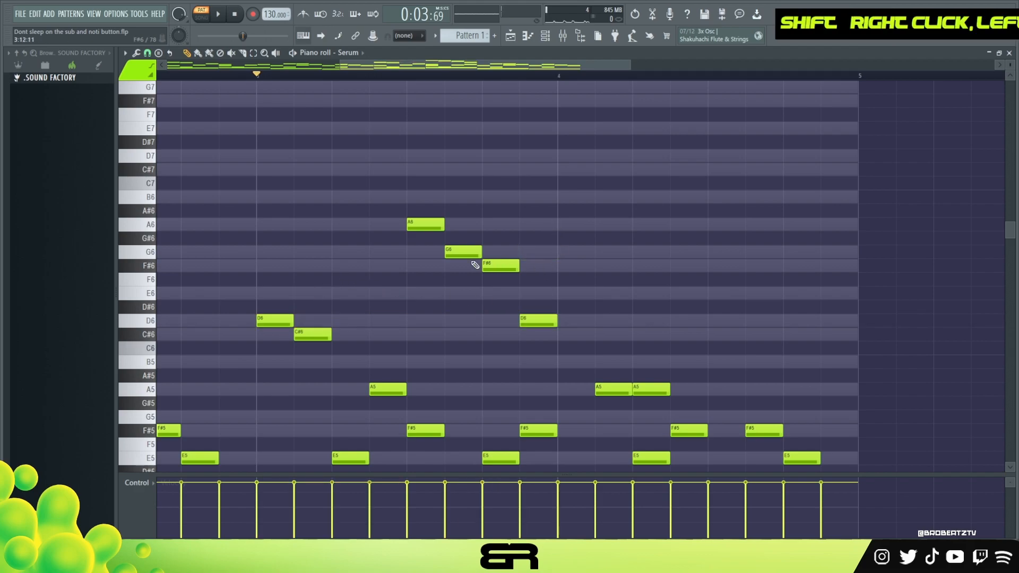
drag(475, 265, 515, 272)
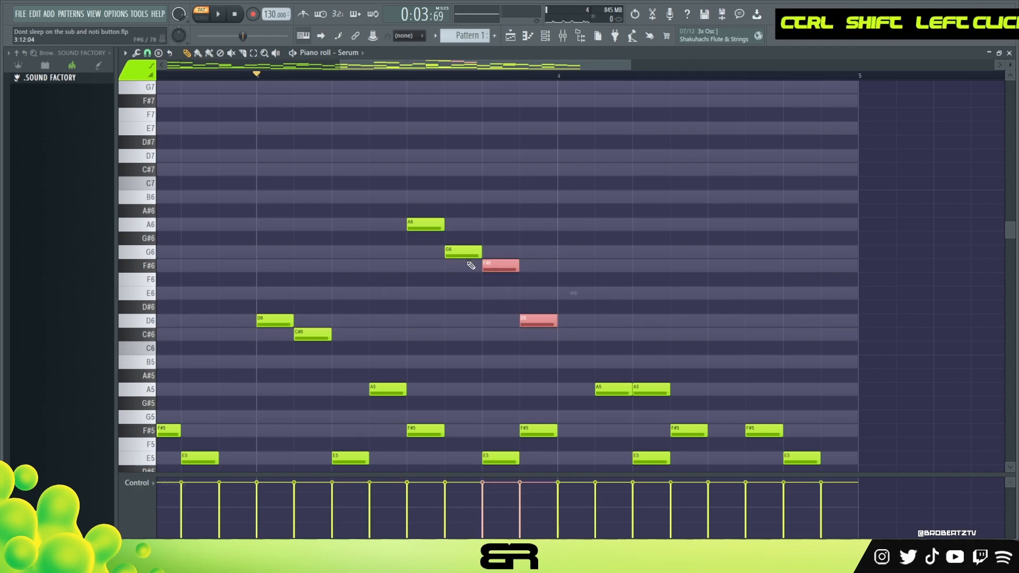
ctrl+shift+click(499, 266)
ctrl+shift+click(470, 254)
ctrl+shift+click(498, 265)
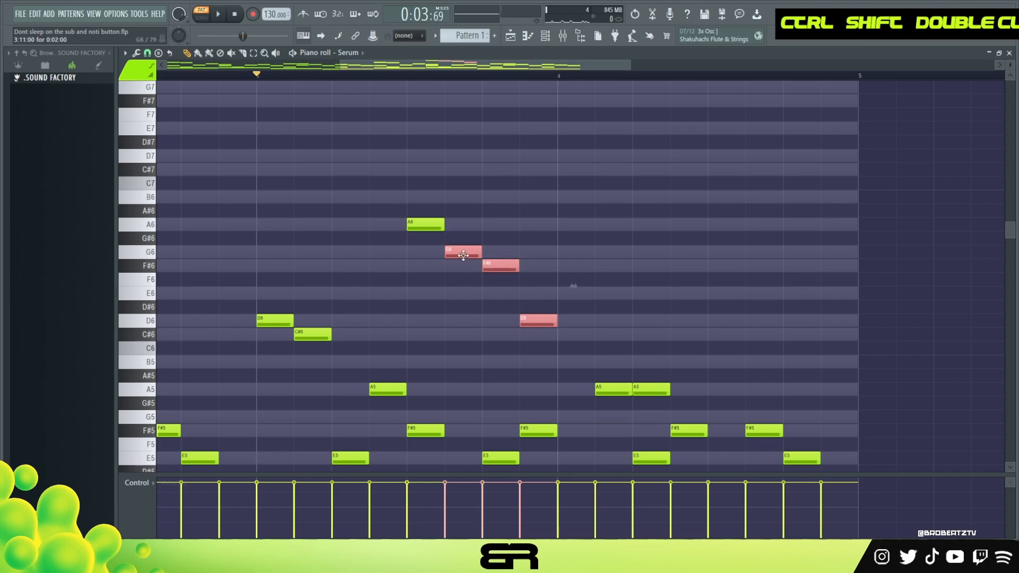
right_click(539, 286)
Copy bar 3's G6, F#6 and D6 notes into bar 4 starting on its fourth eighth, playing from bar 3 before and after.
key(space)
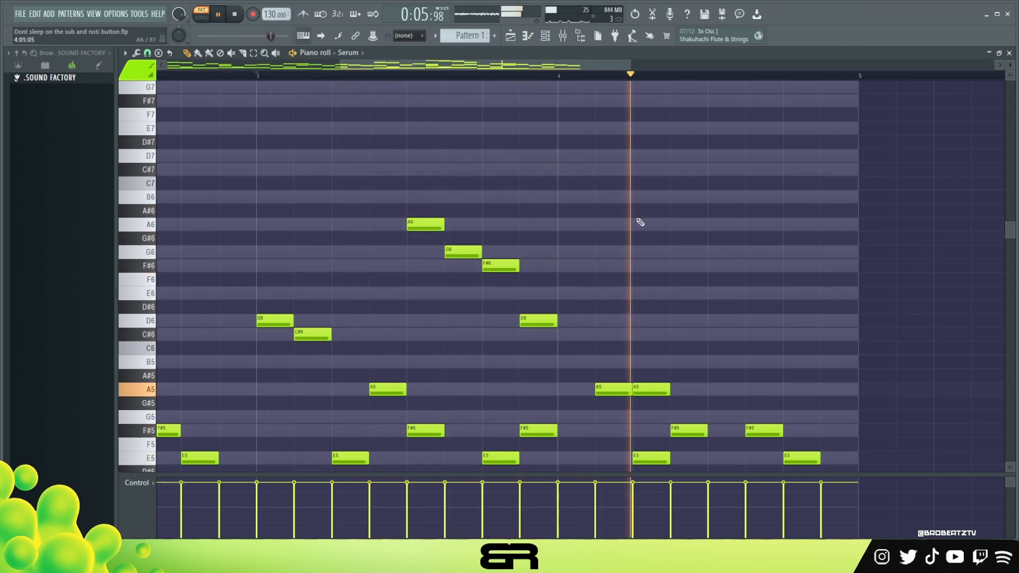
key(space)
drag(451, 245, 558, 328)
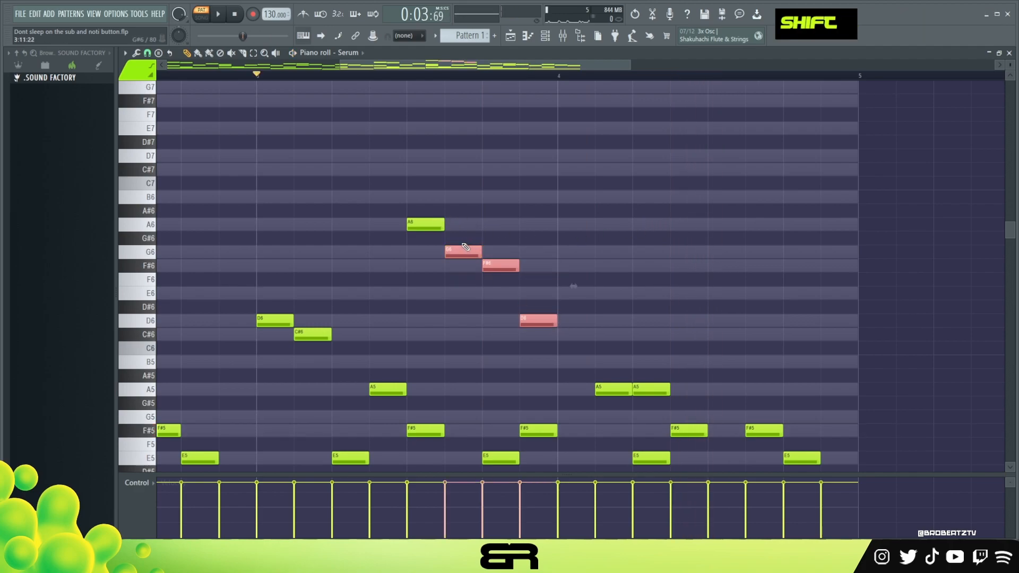
drag(462, 253, 672, 254)
key(space)
scroll(705, 291, down, 3)
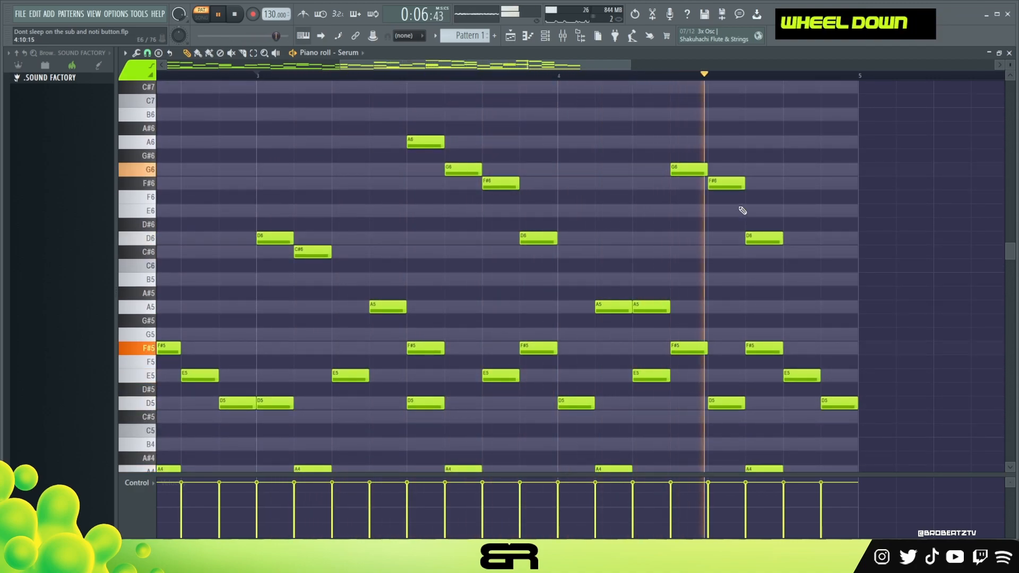
key(space)
Copy bar 4's F#6 to the bar's last eighth, lower the copy an octave to F#5, and play from bar 3.
ctrl+click(736, 179)
shift+drag(735, 183, 831, 189)
key(ctrl+Down)
right_click(833, 192)
key(space)
scroll(835, 192, down, 1)
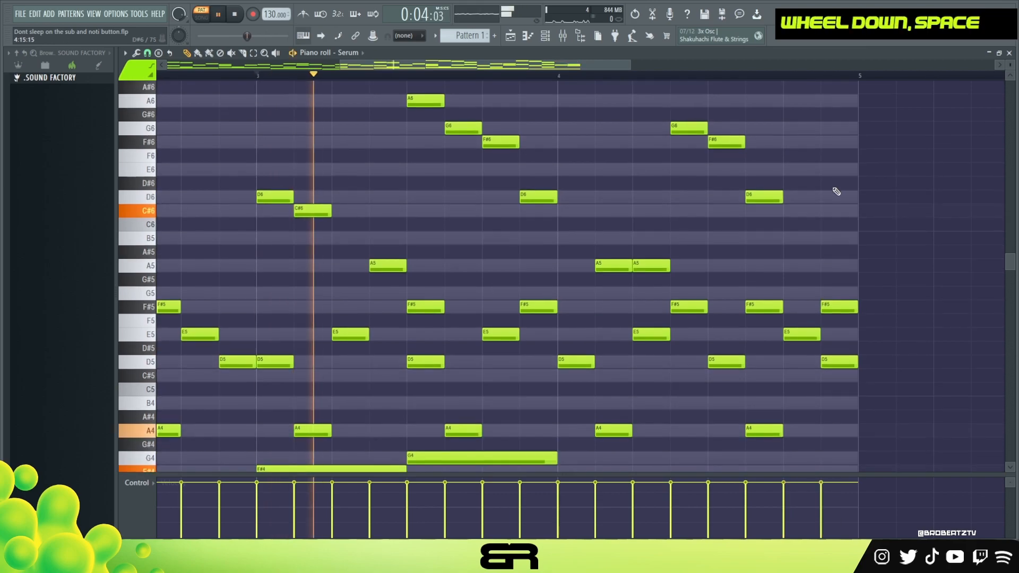
Play the full four-bar melody from the start.
scroll(834, 193, up, 1)
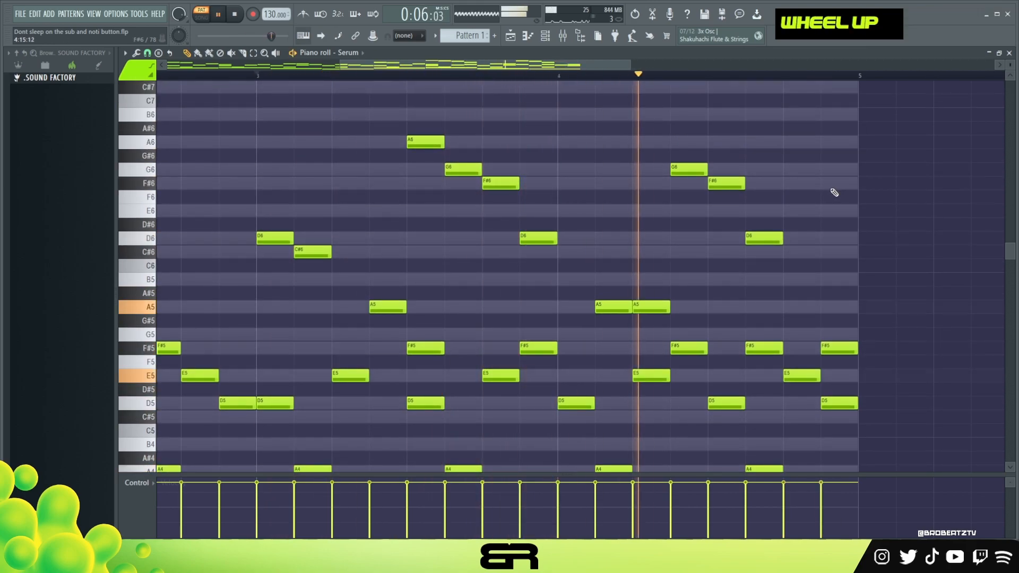
ctrl+right_click(825, 193)
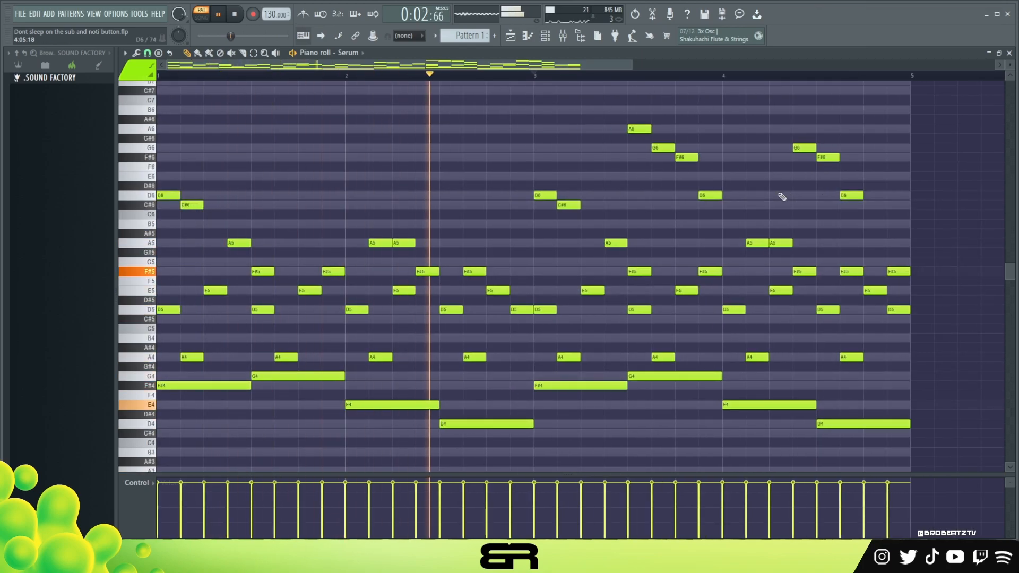
key(space)
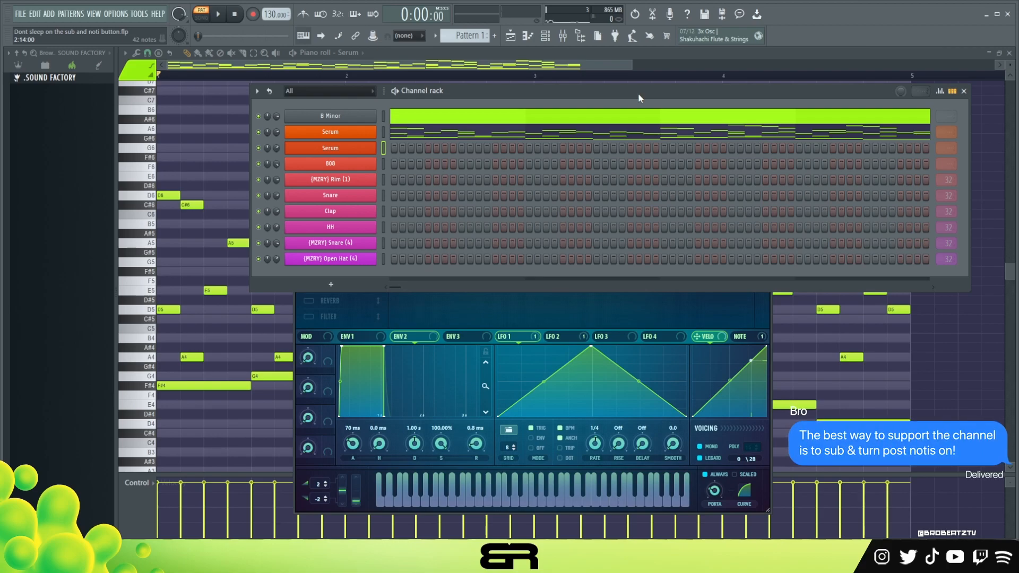
Paste the melody into the second Serum channel and open that channel's Serum plugin.
drag(621, 87, 589, 80)
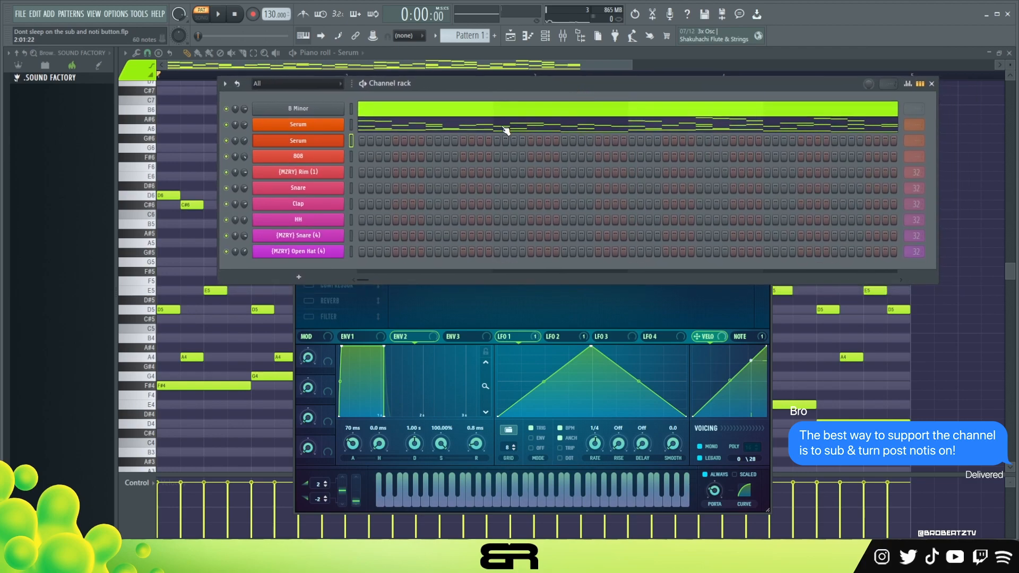
mouse_move(450, 85)
mouse_down()
mouse_move(419, 91)
mouse_move(458, 77)
mouse_up()
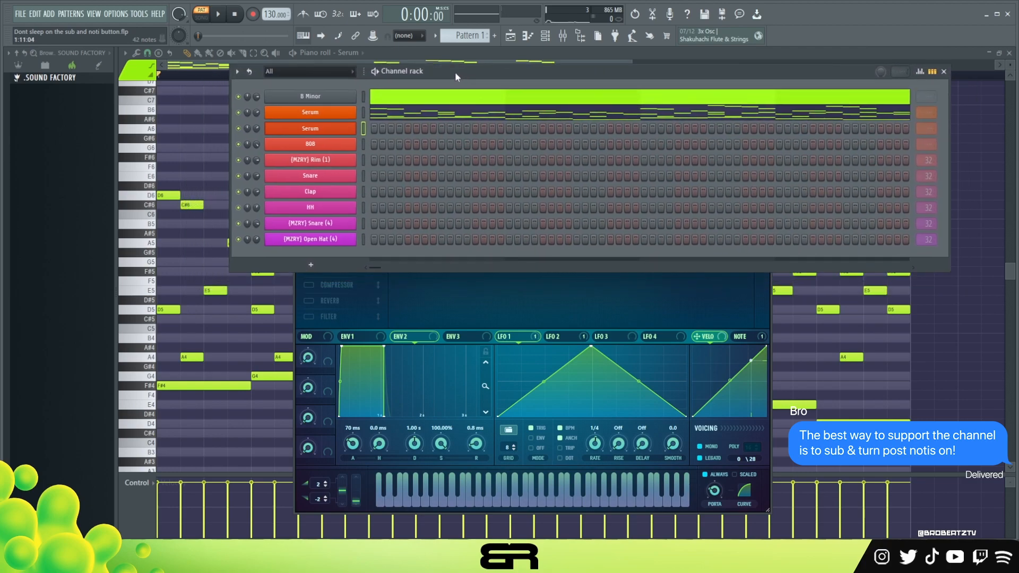
key(ctrl+v)
double_click(349, 131)
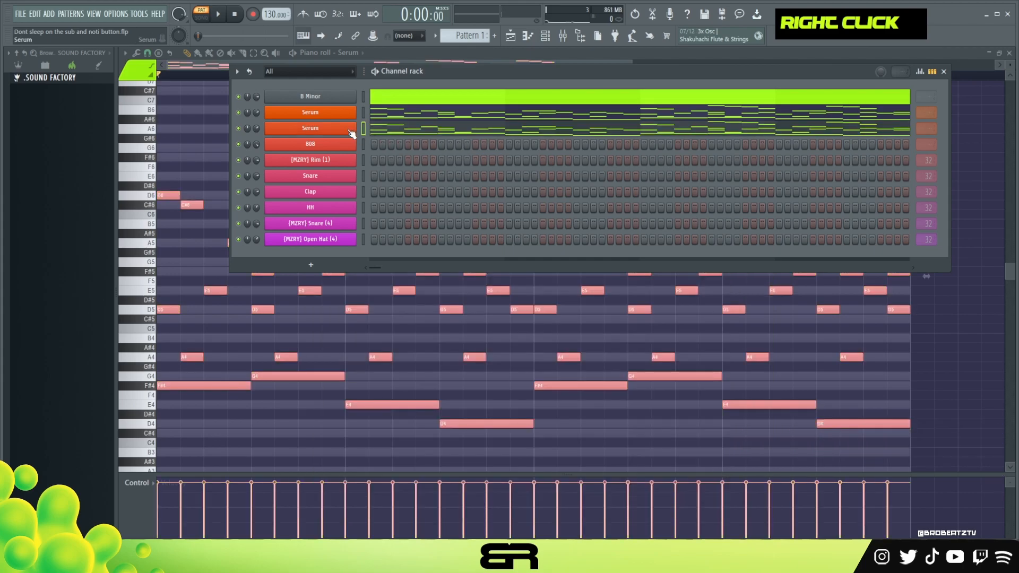
drag(540, 124, 481, 111)
Audition neighbouring presets in the second Serum while playing the pattern and load SY - Delayed Noob.
key(space)
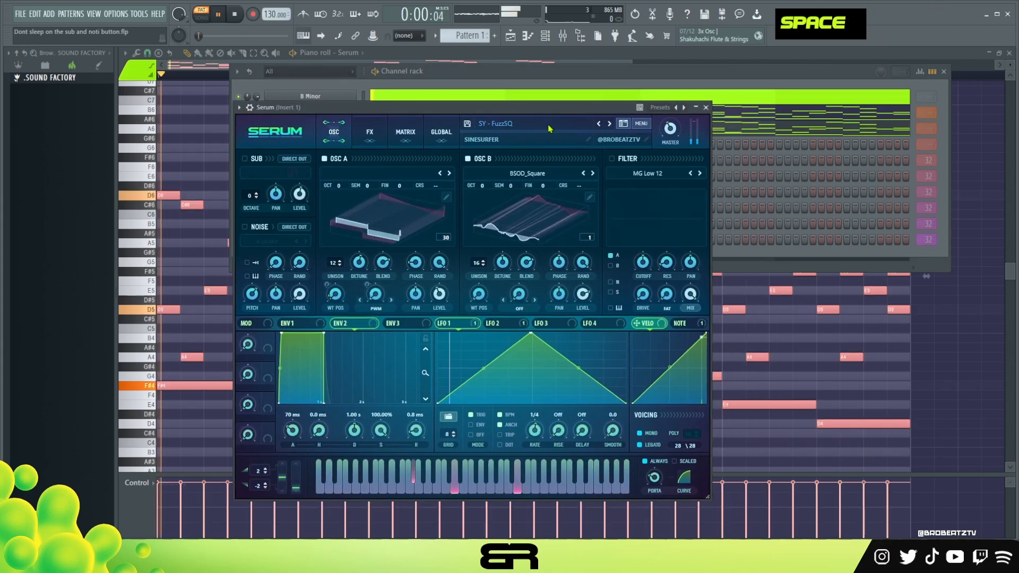
key(space)
click(609, 124)
key(space)
key(space)
click(599, 124)
key(space)
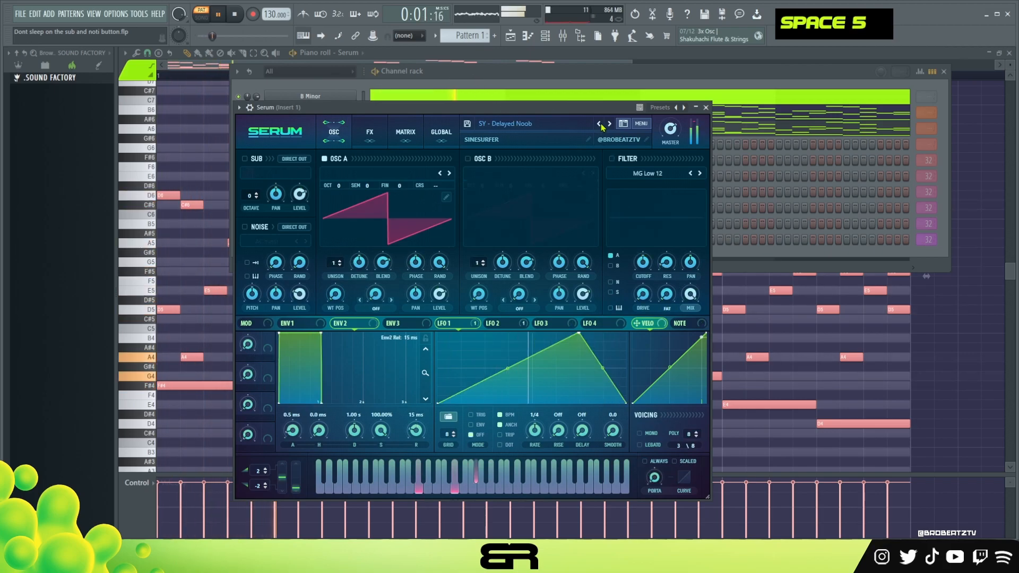
key(space)
Mute the first Serum channel and play the second Serum's lead on its own.
click(534, 91)
key(space)
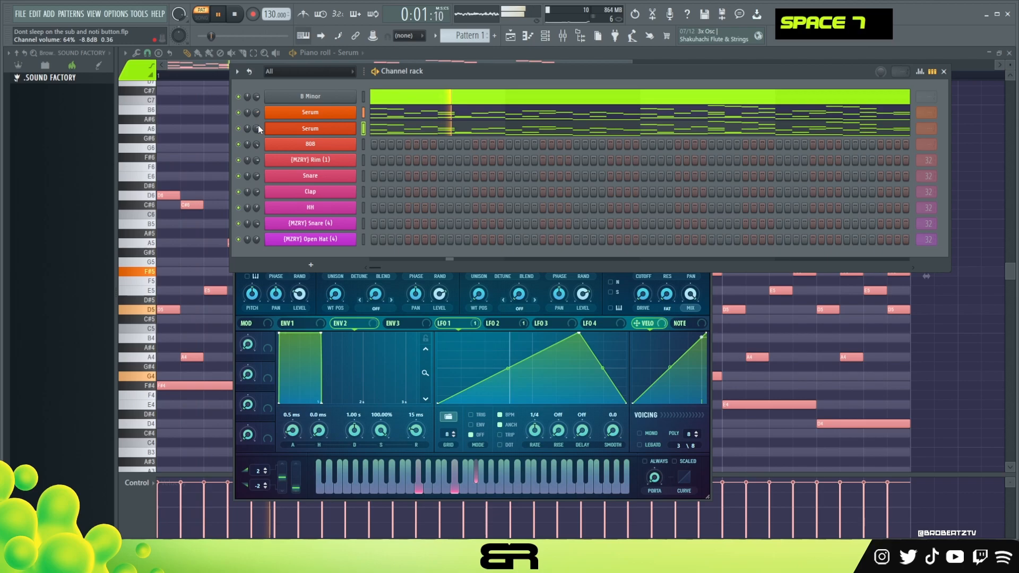
key(space)
key(space)
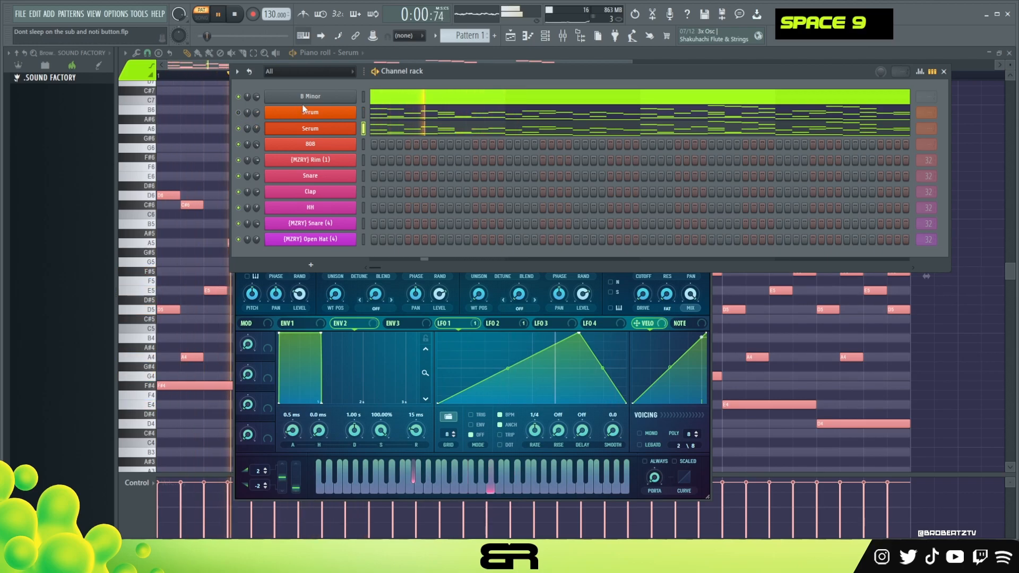
click(607, 315)
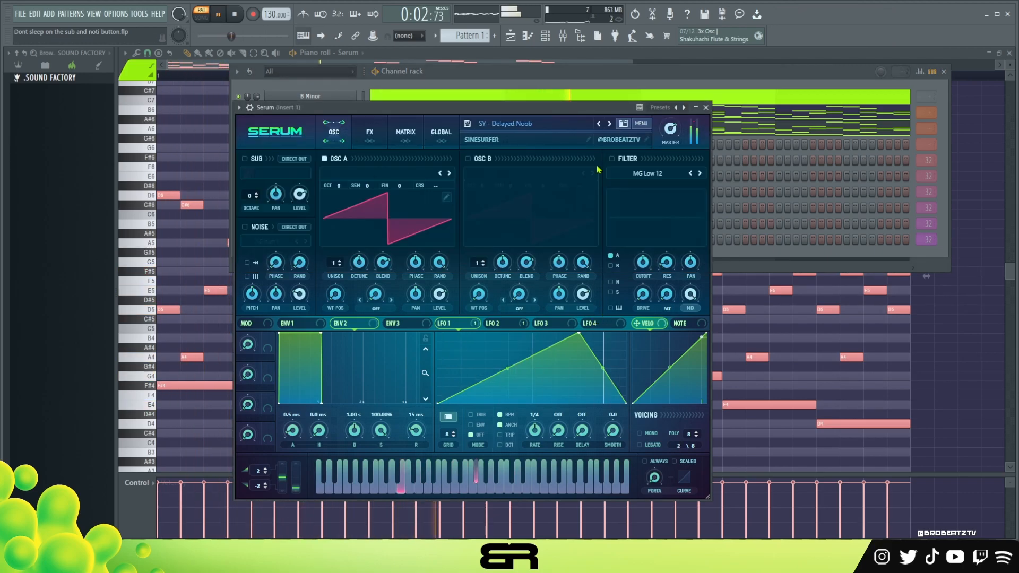
drag(556, 109, 521, 236)
key(space)
Try snare hits on steps 9 and 25 with hi-hats on every second step, and play the pattern.
click(440, 177)
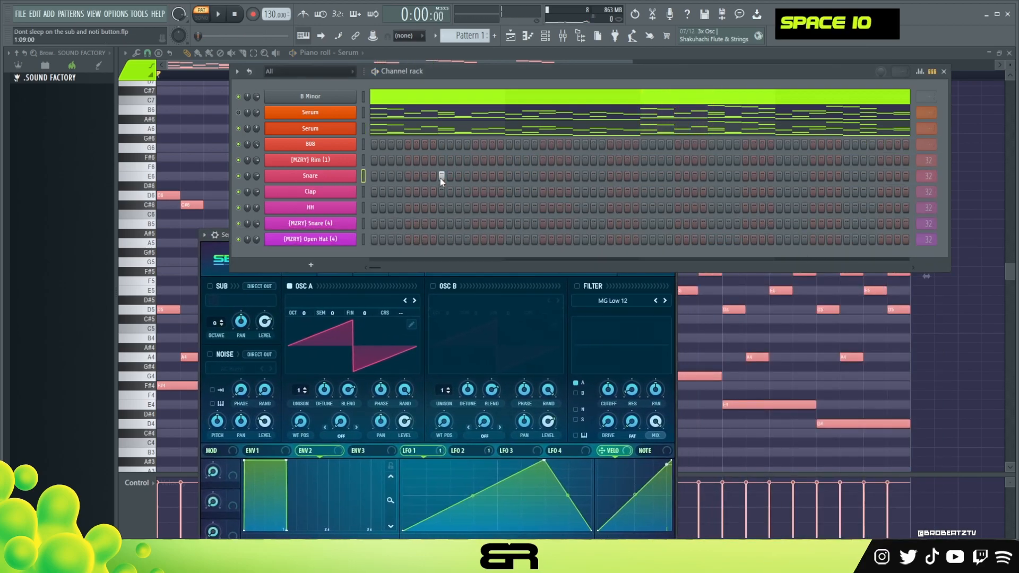
click(578, 176)
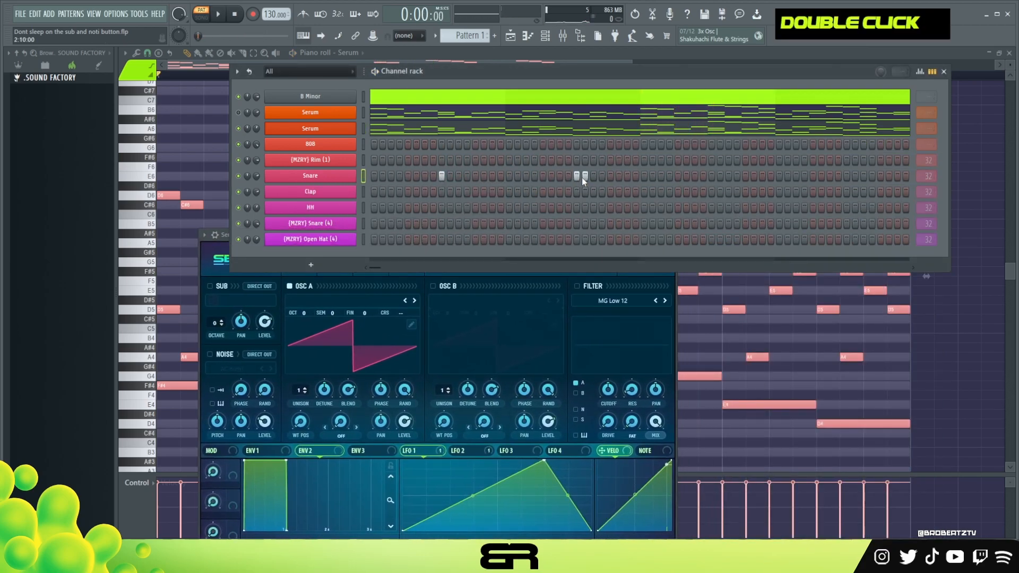
click(469, 243)
key(space)
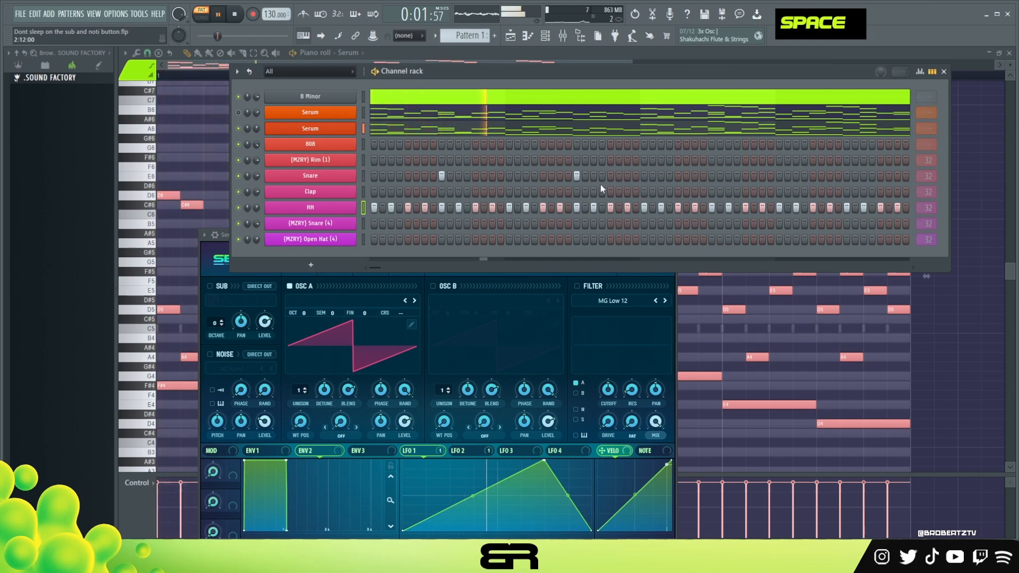
key(space)
key(space)
Try 808 hits in the first half of the pattern, then clear the 808, snare and hi-hat steps.
click(426, 146)
click(483, 146)
key(space)
right_click(484, 147)
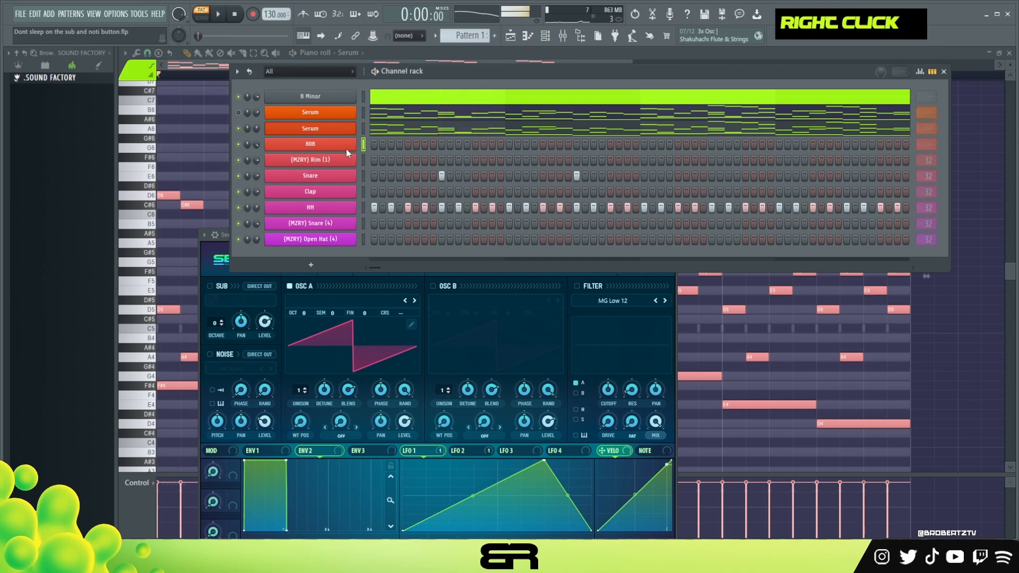
right_click(375, 207)
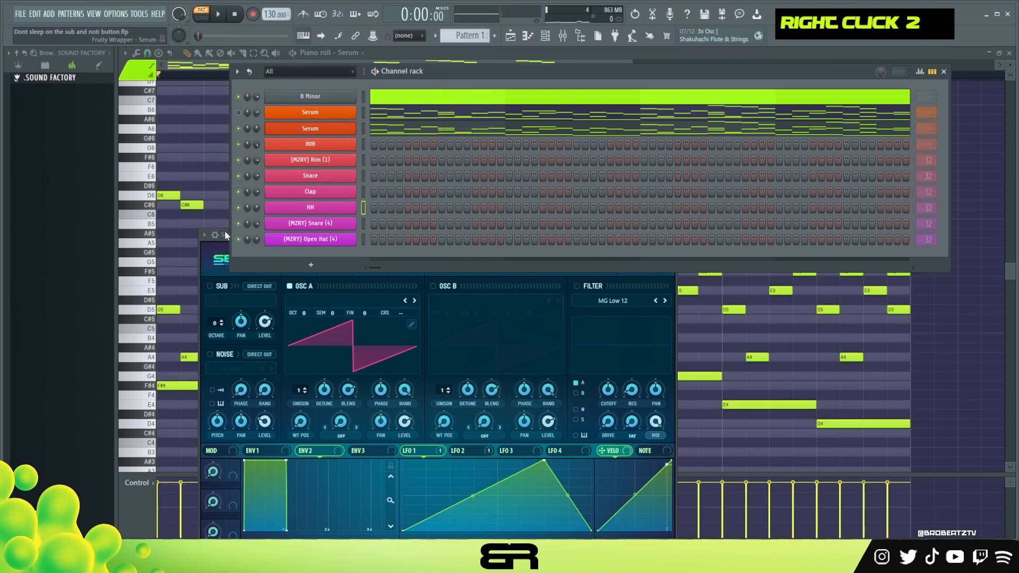
Move the Serum plugin window clear of the channel names and play the pattern.
drag(225, 232, 270, 81)
drag(483, 85, 648, 178)
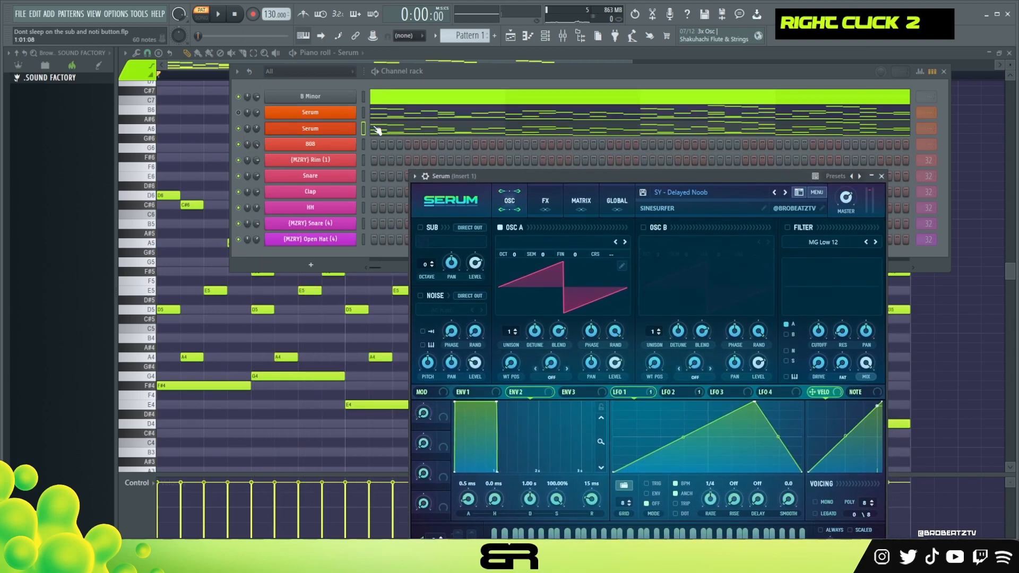
key(space)
key(space)
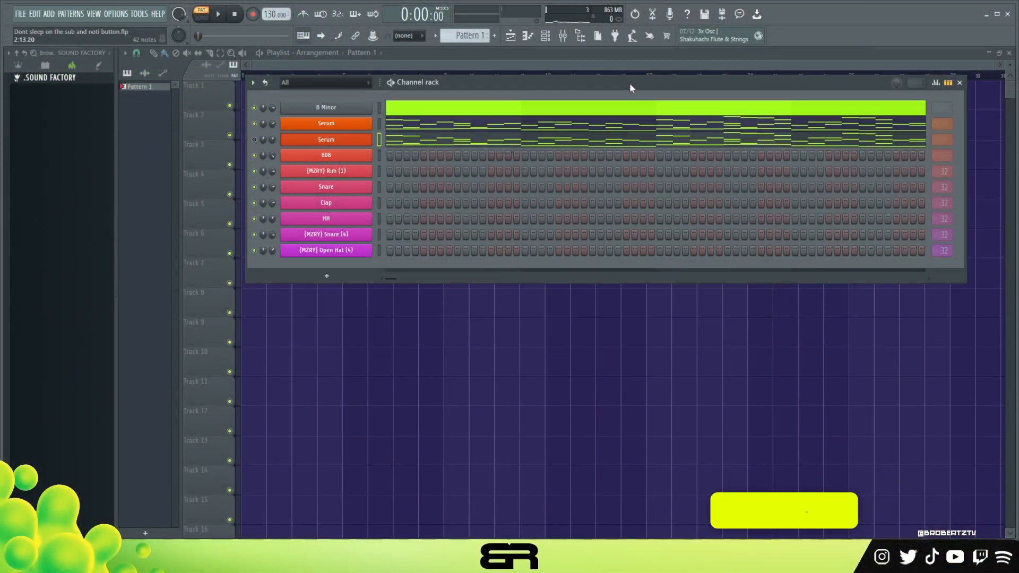
Copy the long F#4, G4, E4 and D4 notes of bars 1 and 2 from Serum into the 808 channel's piano roll.
right_click(339, 157)
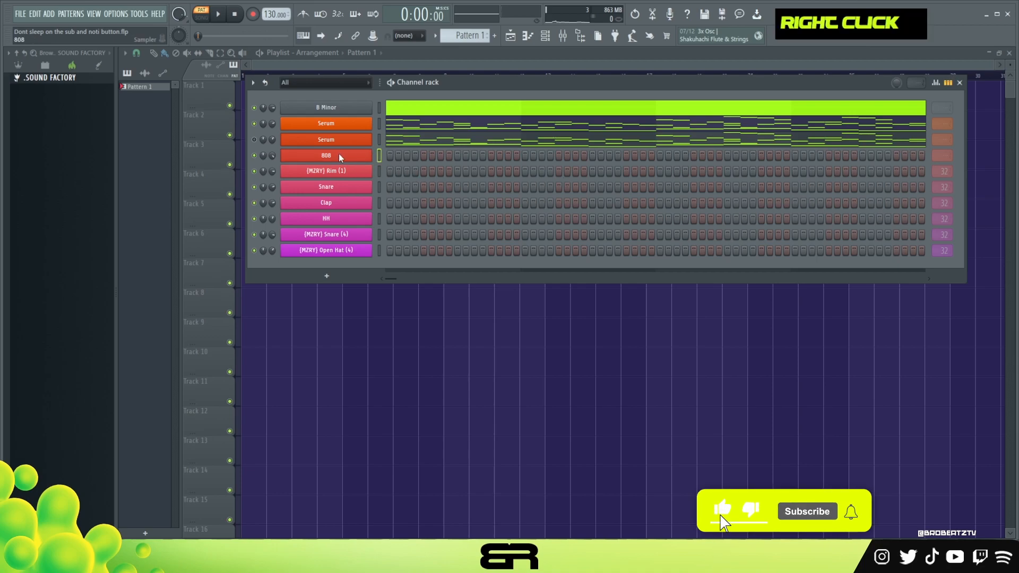
click(426, 139)
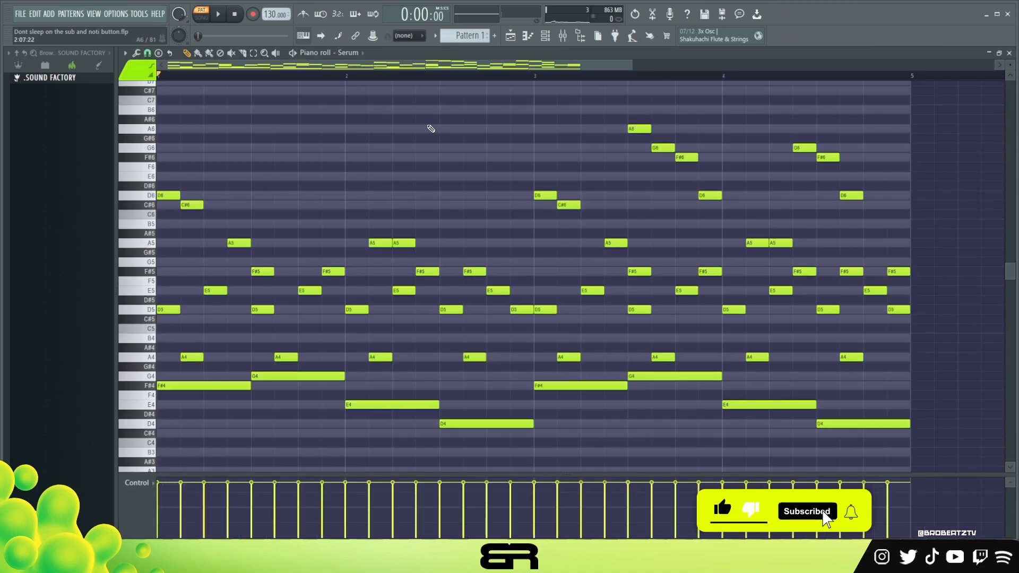
scroll(329, 176, down, 5)
drag(240, 218, 291, 255)
drag(366, 243, 477, 289)
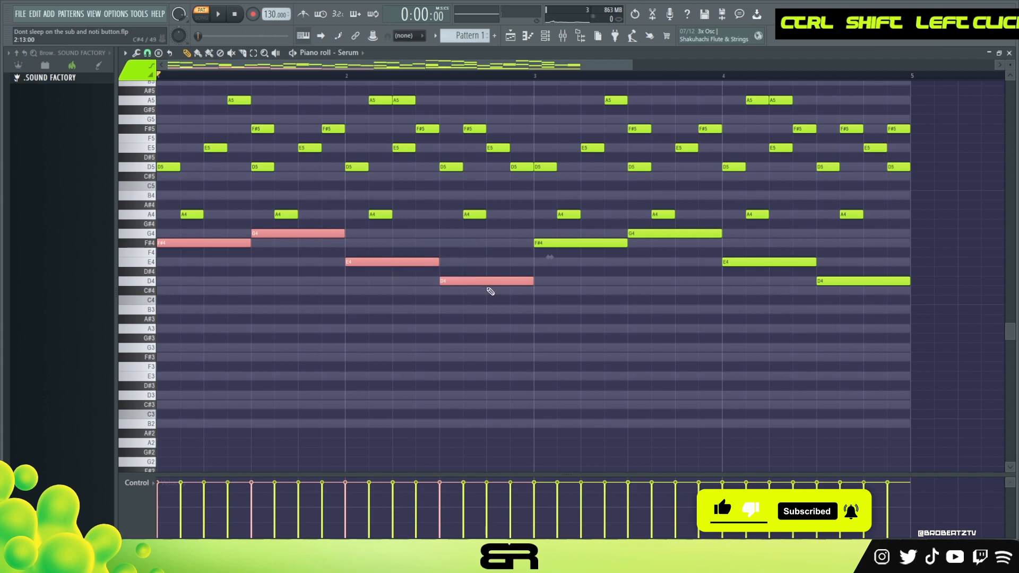
key(ctrl+c)
click(545, 36)
right_click(409, 160)
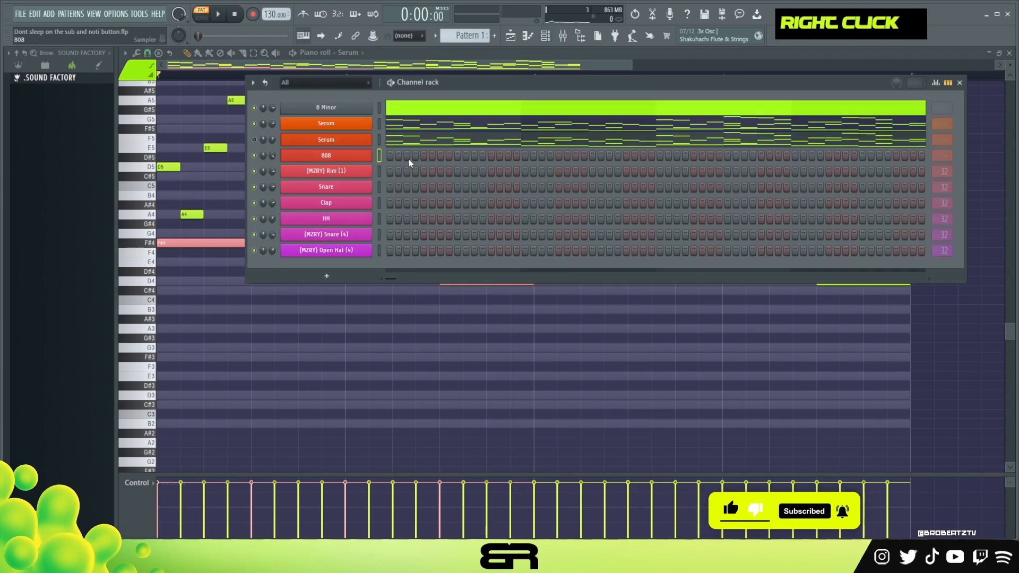
Shorten the pasted 808 notes to eighths and raise their velocity to the maximum.
key(shift+d)
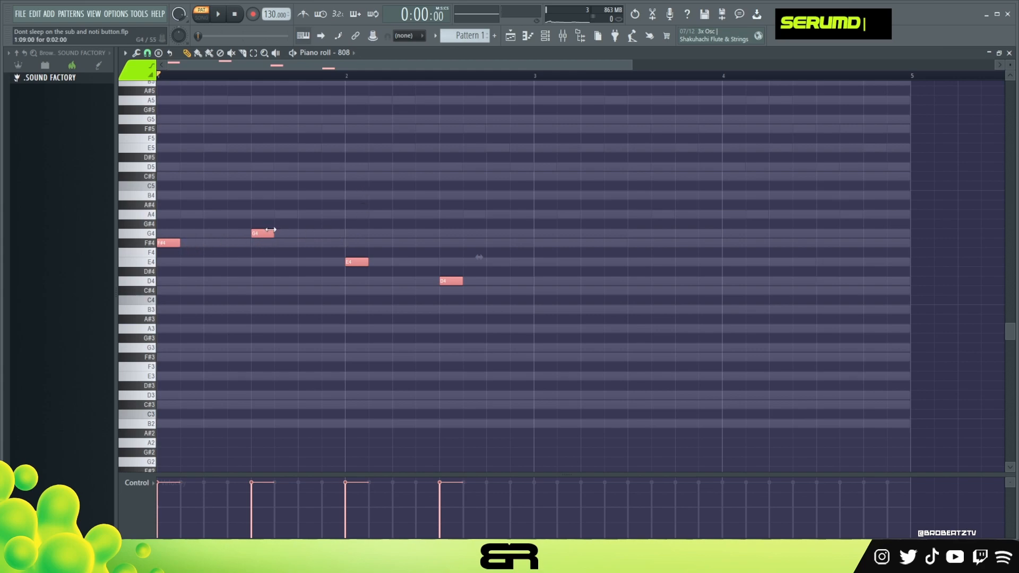
alt+scroll(226, 254, up, 3)
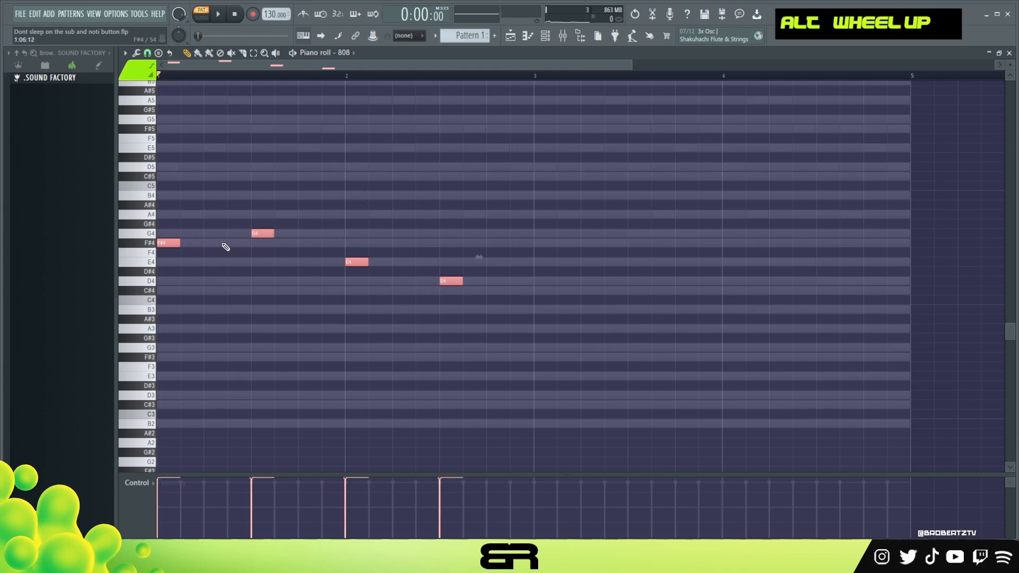
scroll(217, 69, up, 4)
right_click(324, 123)
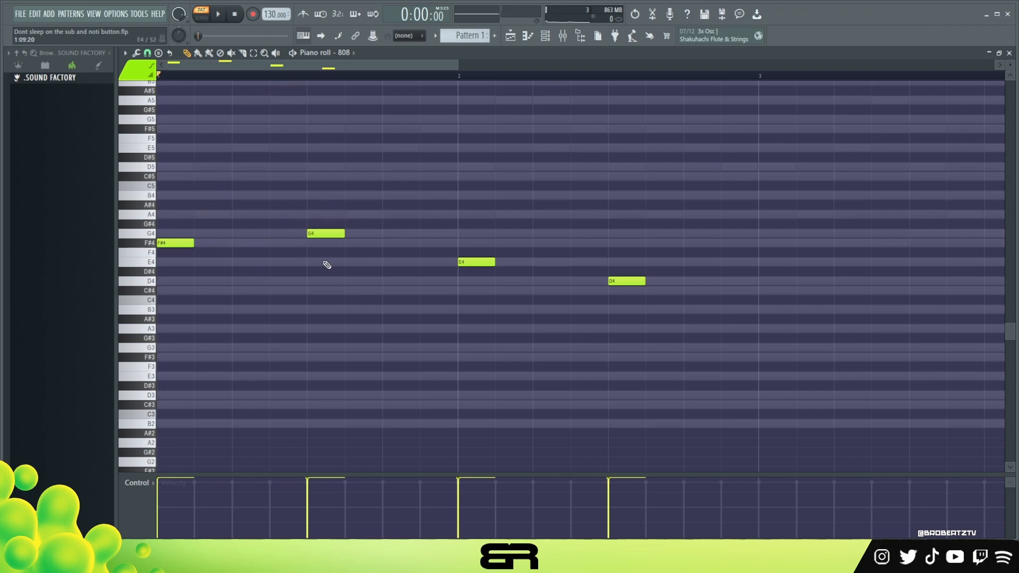
Delete the 808's G4, move E4 to bar 2's third eighth and D4 to its sixth eighth, and play the pattern.
right_click(325, 233)
ctrl+drag(448, 230, 695, 308)
drag(470, 264, 565, 265)
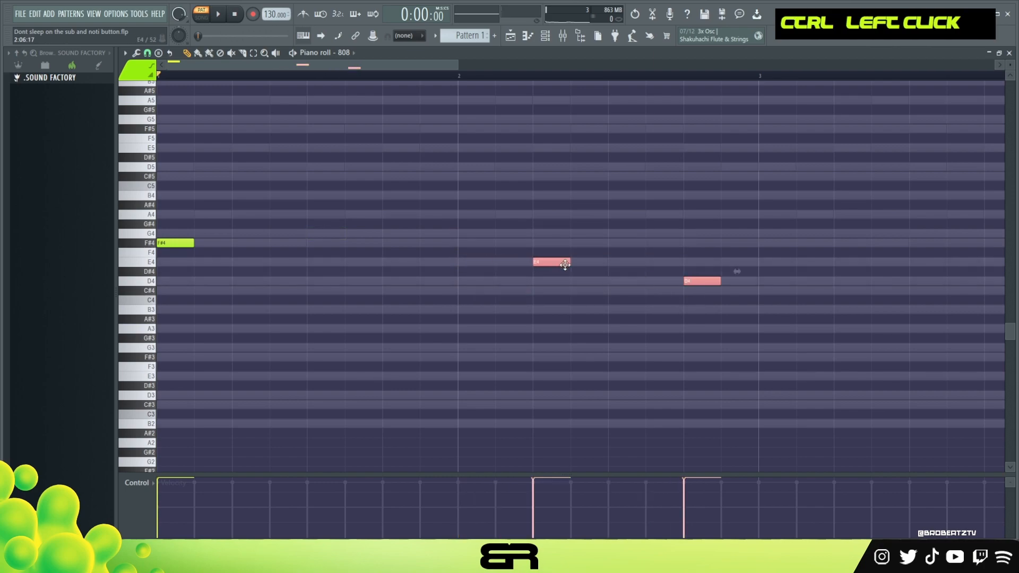
right_click(592, 292)
drag(696, 282, 660, 282)
key(space)
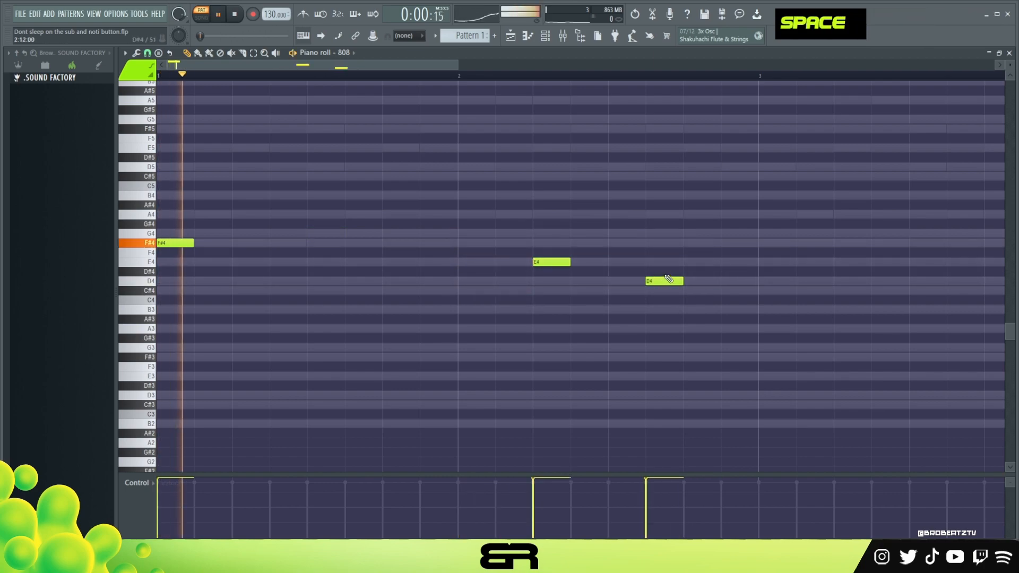
Raise all three 808 notes an octave to F#5, E5 and D5 and play them.
key(ctrl+a)
key(space)
key(space)
key(ctrl+Up)
scroll(630, 263, up, 3)
right_click(536, 161)
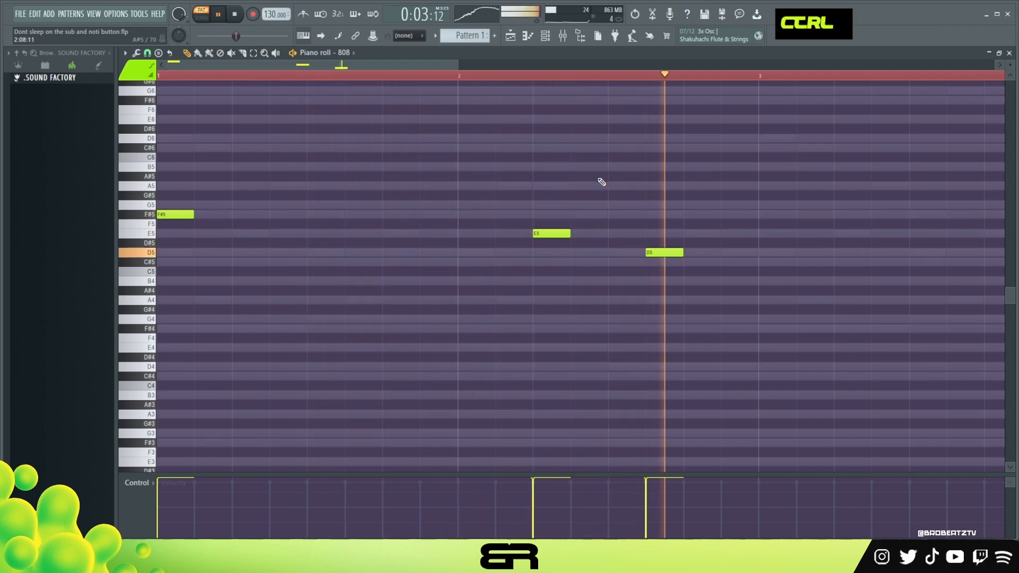
Copy the two-bar 808 phrase so that it repeats from the start of bar 3.
key(ctrl+a)
key(space)
drag(173, 216, 765, 233)
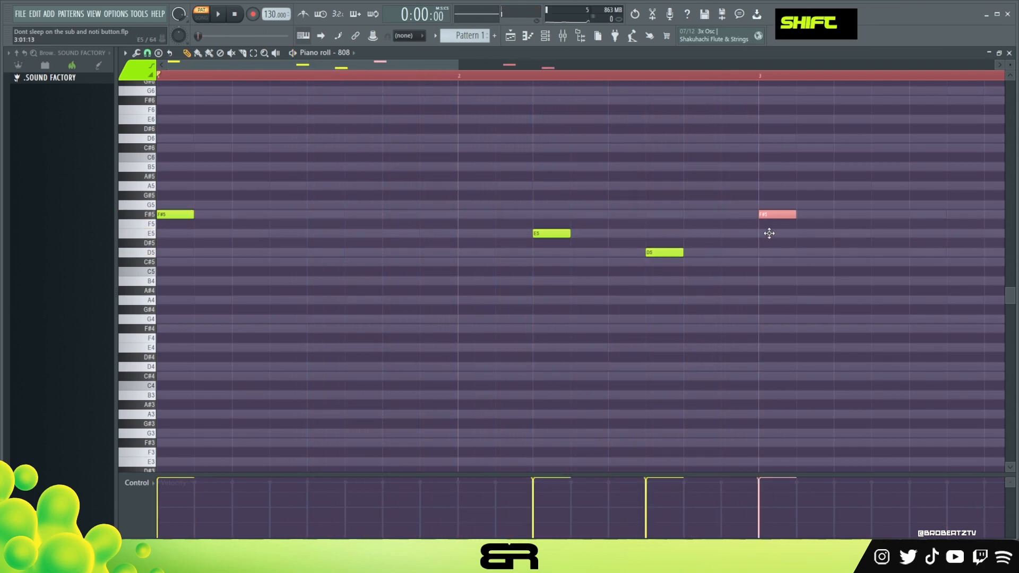
Try the first 808 note an octave lower, listen to it, and raise it back to F#5.
ctrl+click(175, 214)
key(space)
key(ctrl+Down)
key(space)
key(ctrl+Up)
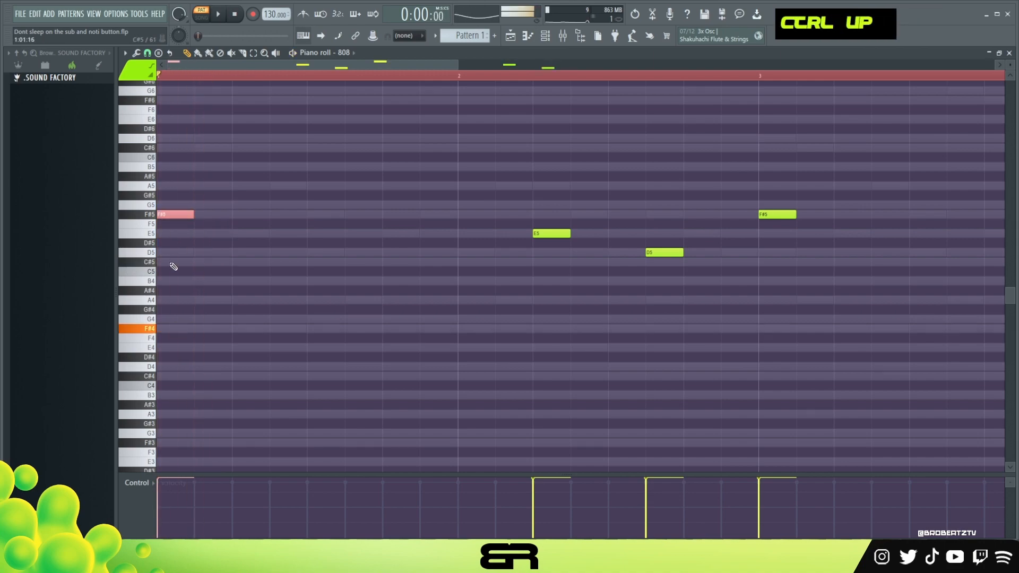
Copy bar 3's opening F#5 onto the bar's last two eighths and play all four bars of the 808.
right_click(232, 81)
double_click(247, 78)
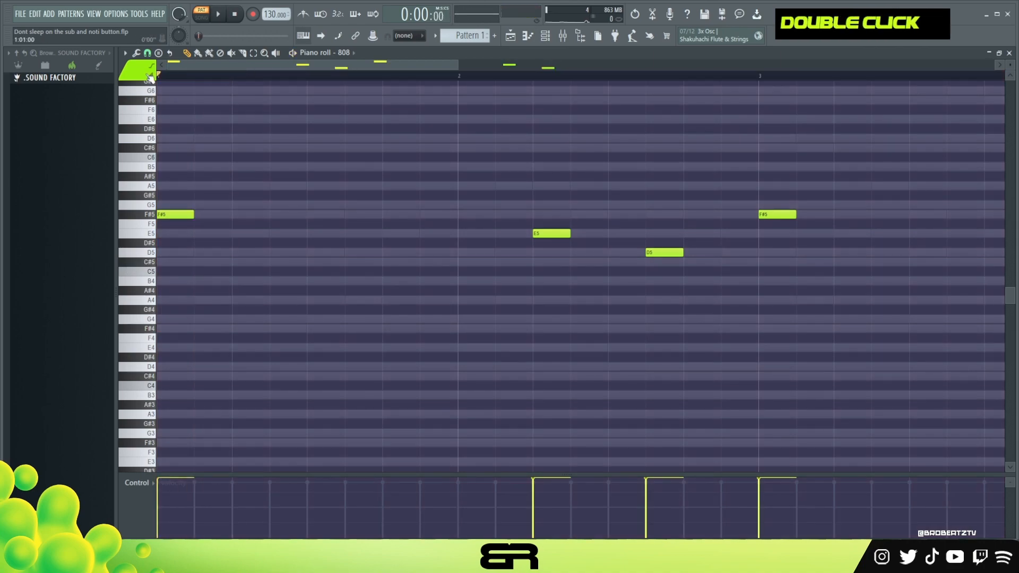
drag(454, 66, 636, 66)
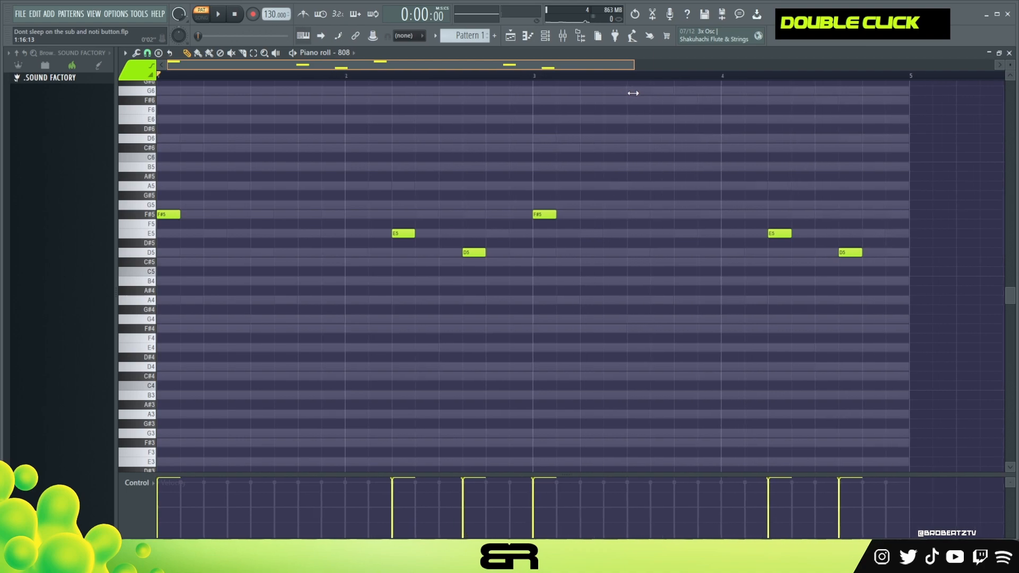
drag(540, 192, 683, 218)
shift+click(699, 217)
key(space)
key(ctrl+a)
scroll(511, 315, up, 9)
right_click(507, 308)
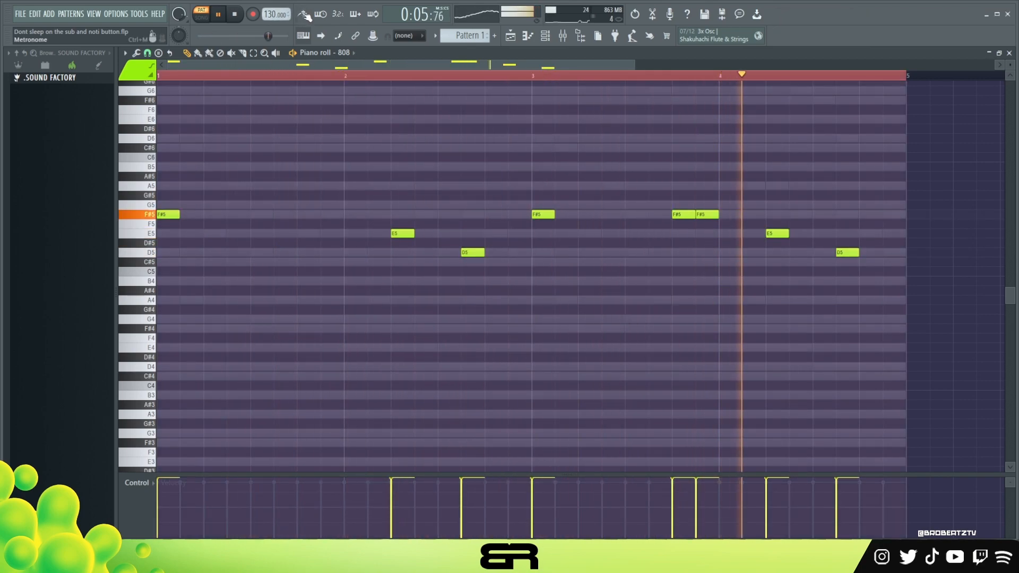
right_click(639, 311)
key(space)
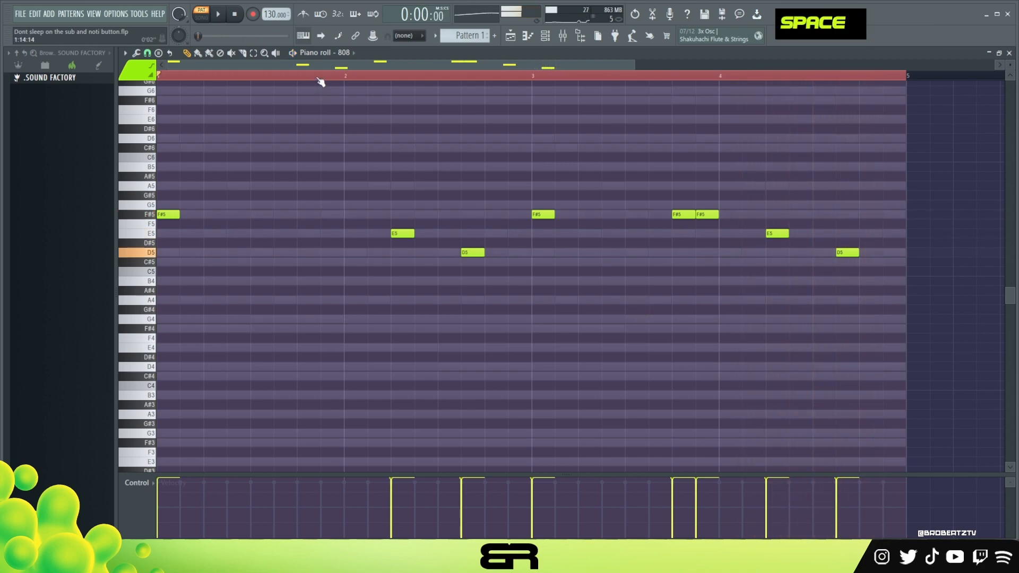
Try an extra E5 directly before bar 2's existing E5 in the 808 pattern and remove it again.
drag(383, 223, 387, 238)
key(ctrl+Up)
key(ctrl+Down)
right_click(363, 238)
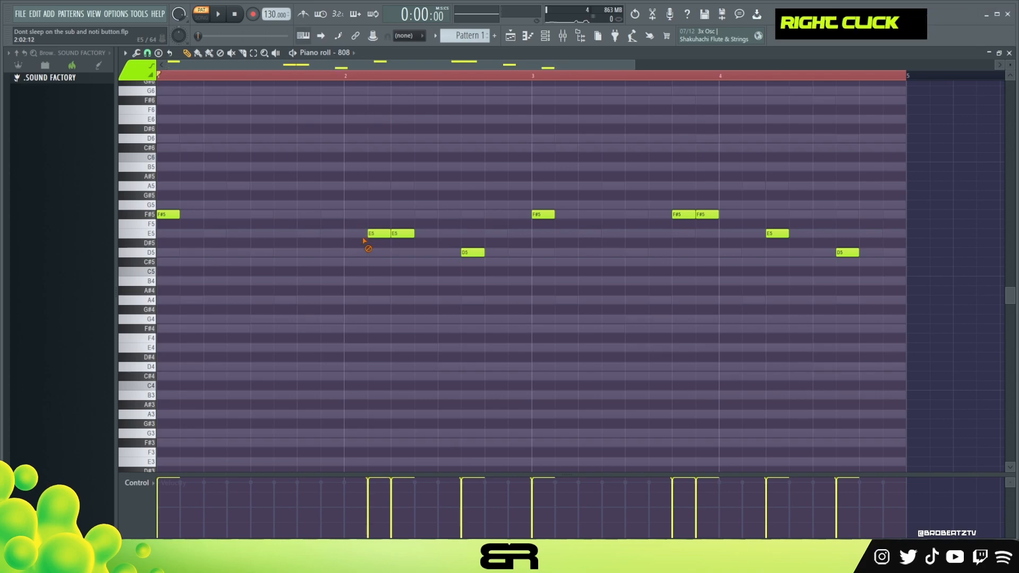
double_click(295, 76)
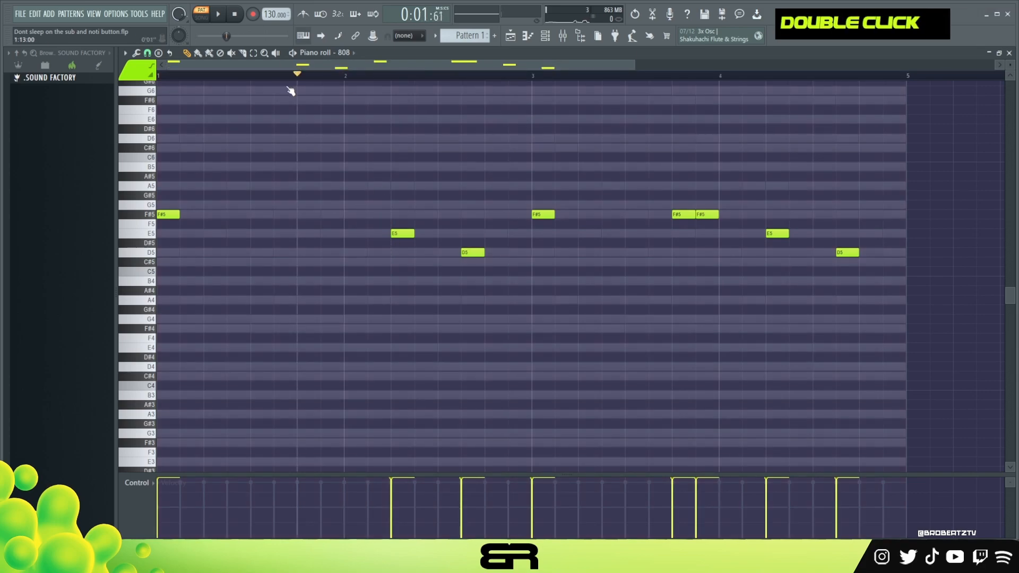
Clear every filled step from the Rim channel in the channel rack.
click(545, 37)
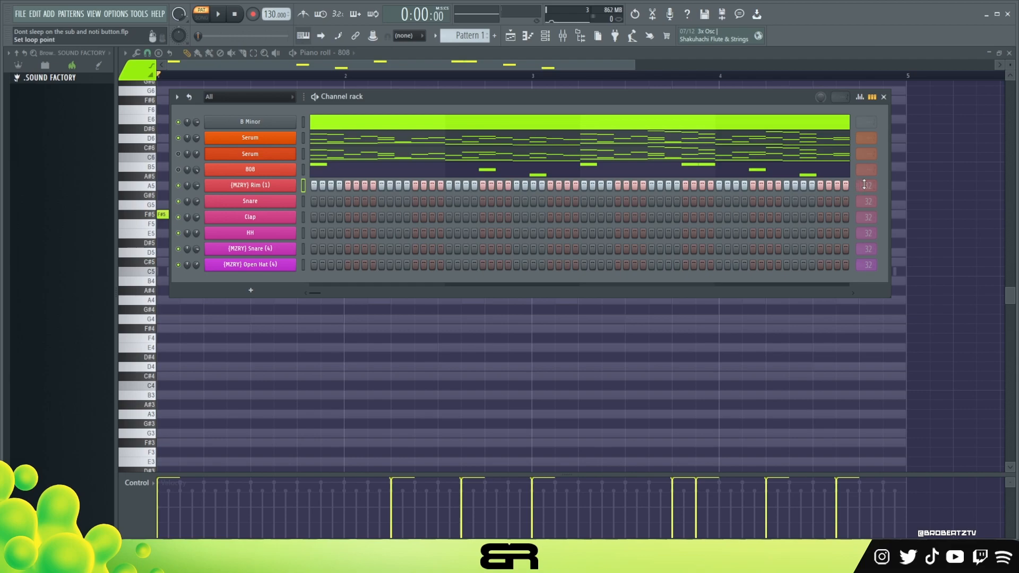
drag(846, 185, 483, 187)
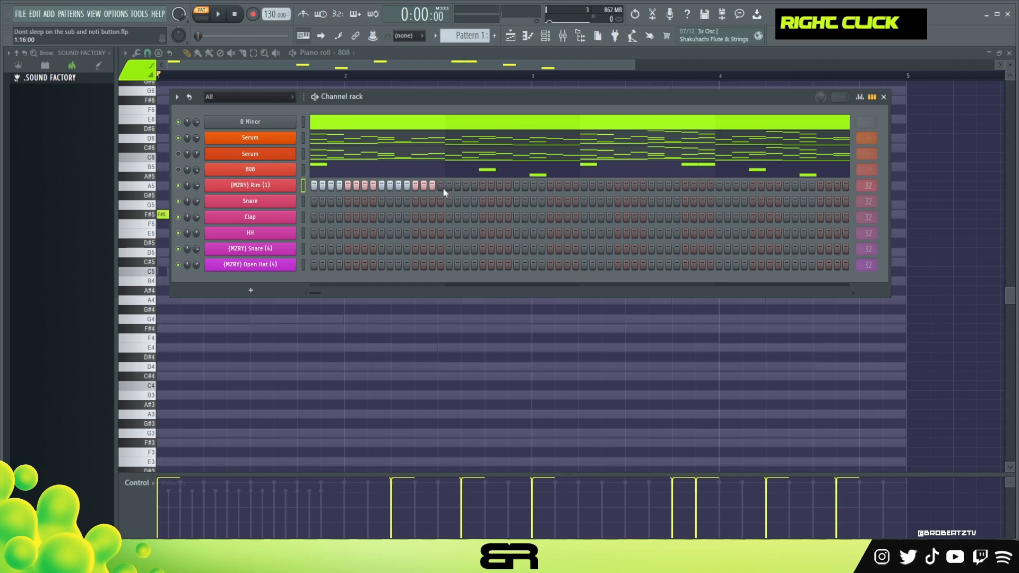
mouse_move(313, 186)
mouse_down()
mouse_move(522, 189)
mouse_move(348, 187)
mouse_up()
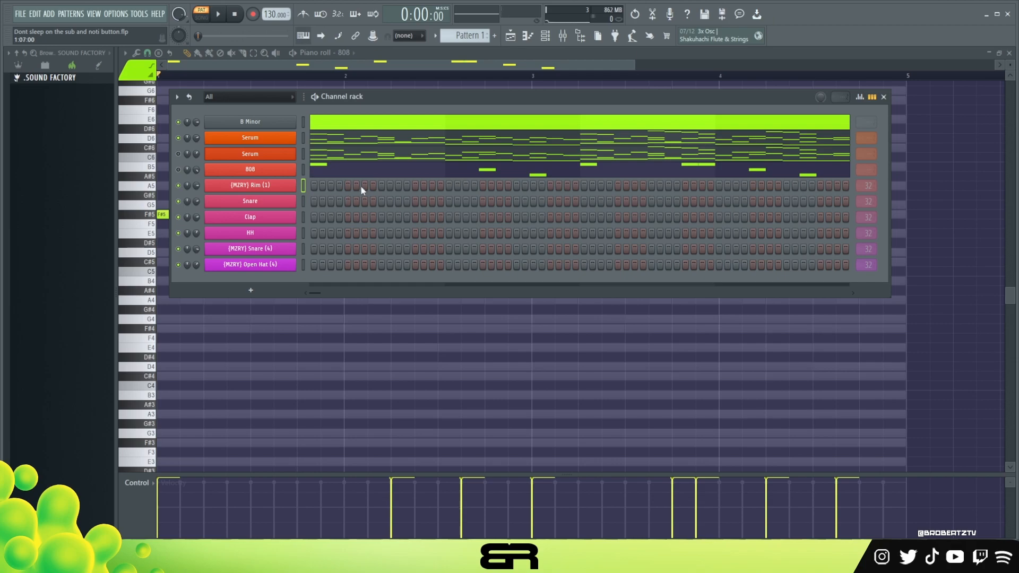
Place Snare and Clap hits on step 9 and a Rim hit on step 7, playing the pattern to check them.
key(space)
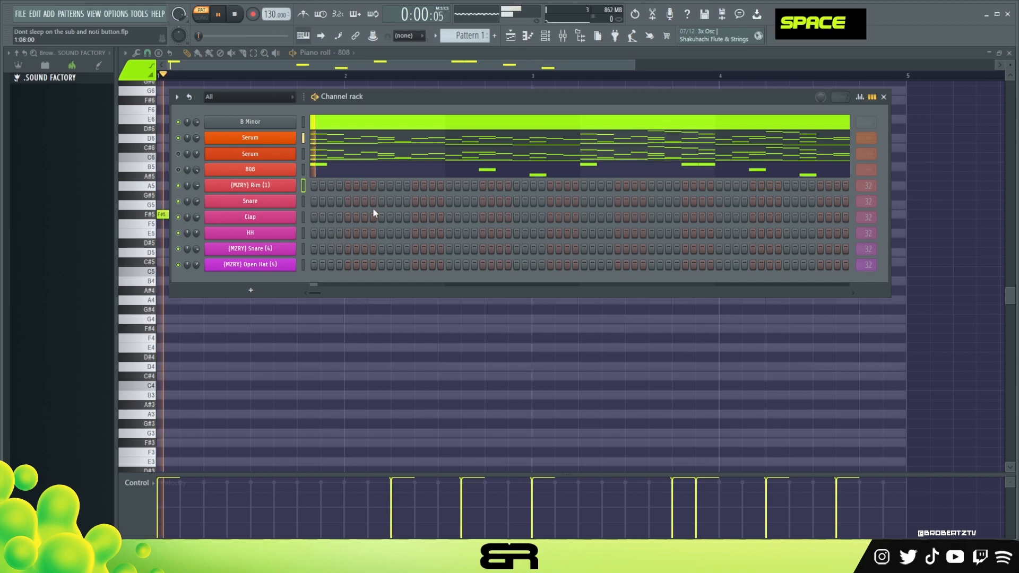
click(382, 201)
key(space)
key(space)
click(382, 217)
key(space)
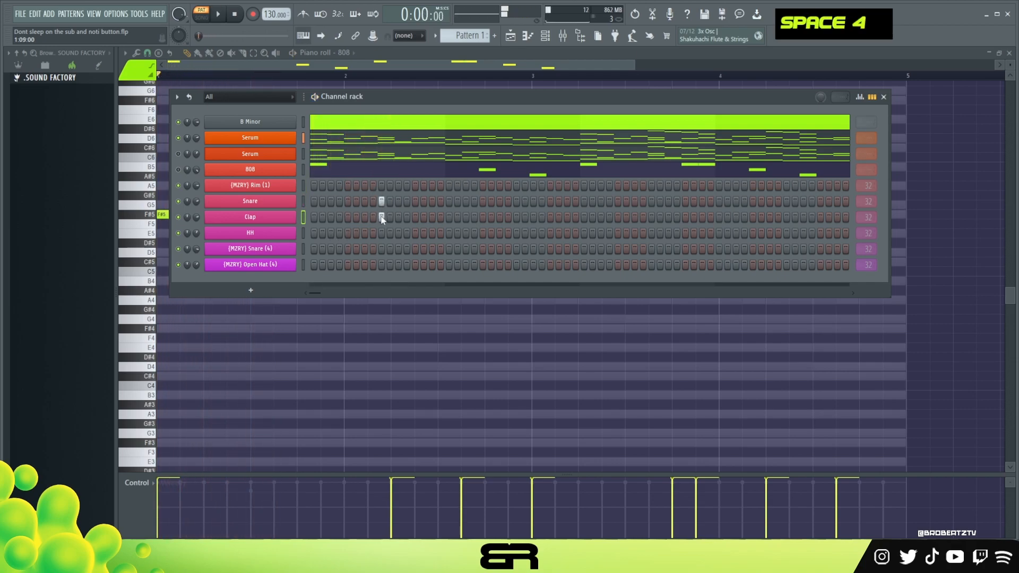
key(space)
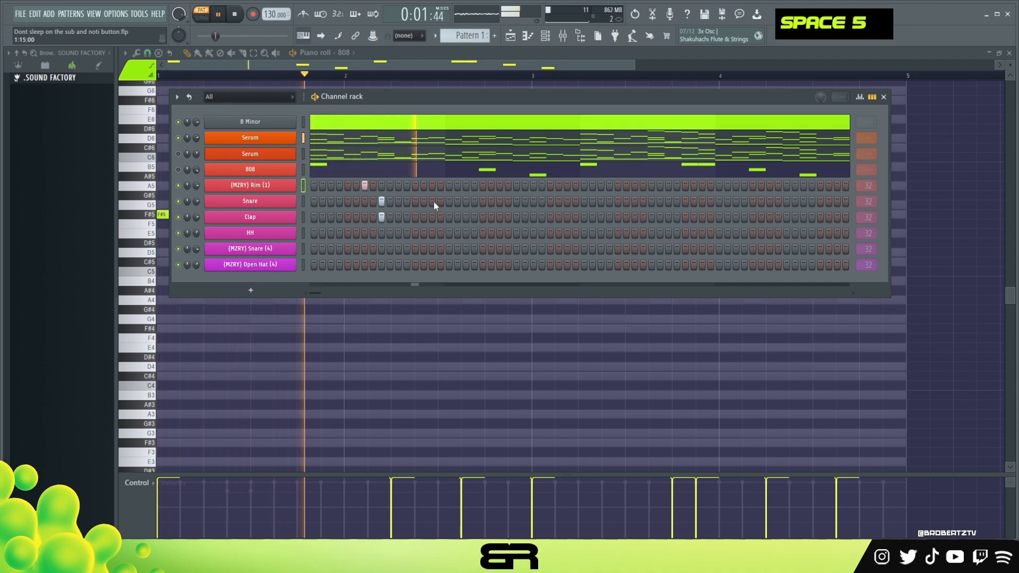
key(space)
key(space)
key(space)
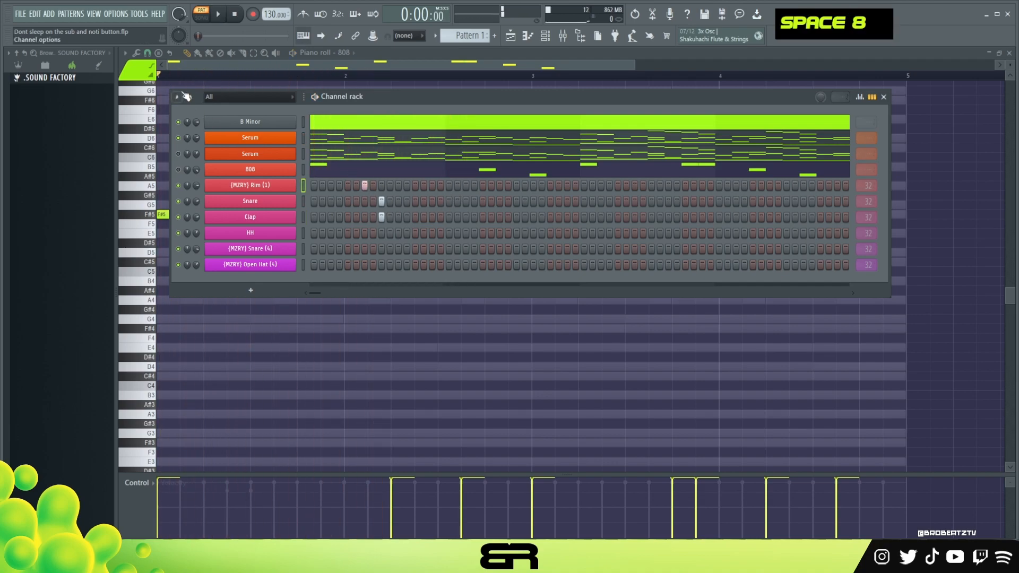
Turn on step looping so the Rim, Snare and Clap hits repeat every bar, and listen to the loop.
click(189, 96)
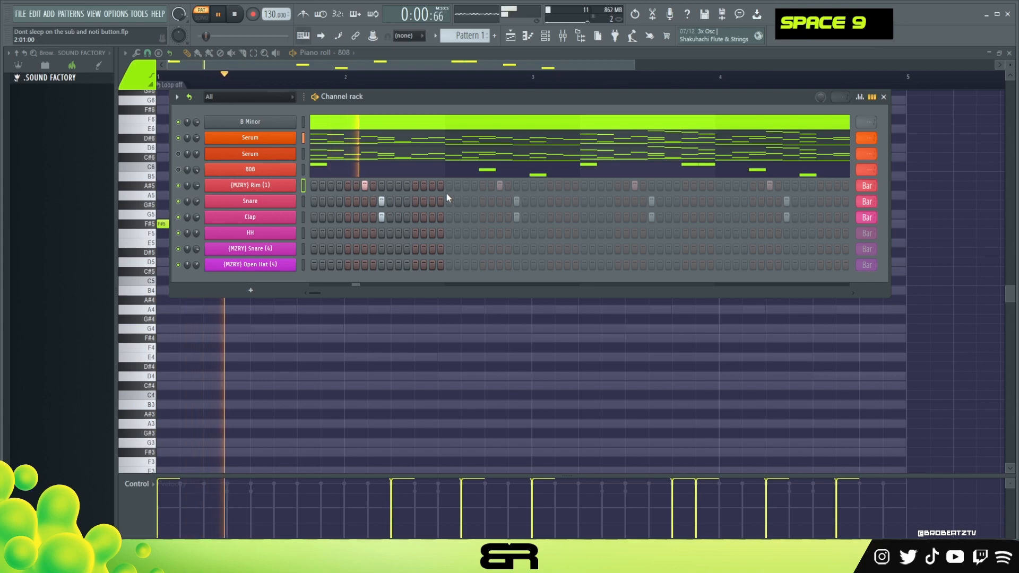
key(space)
key(space)
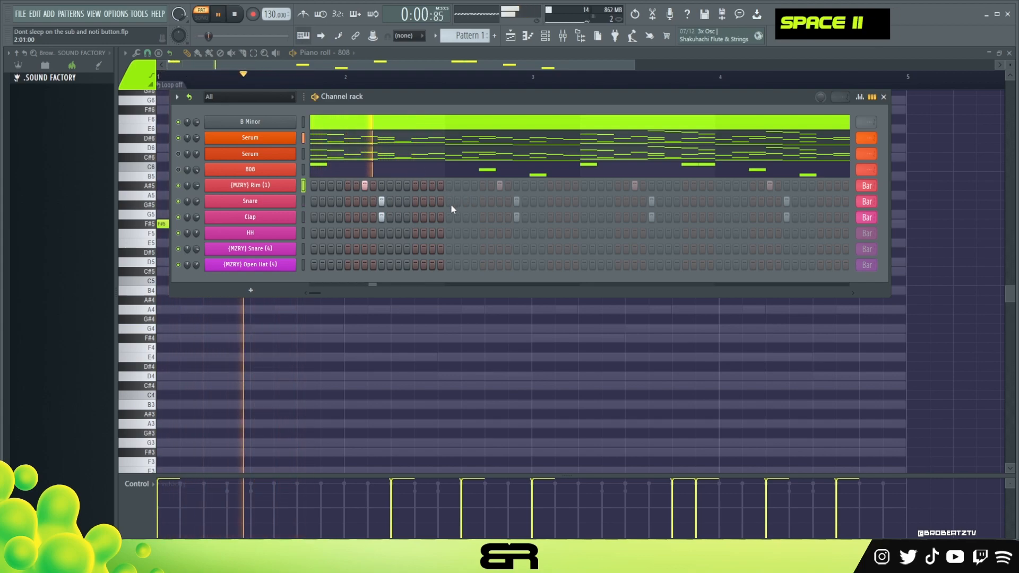
key(space)
key(space)
key(space)
Add HH hits on steps 1, 7, 9 and 13 of the first bar while playing the pattern.
click(364, 233)
click(382, 233)
key(space)
key(space)
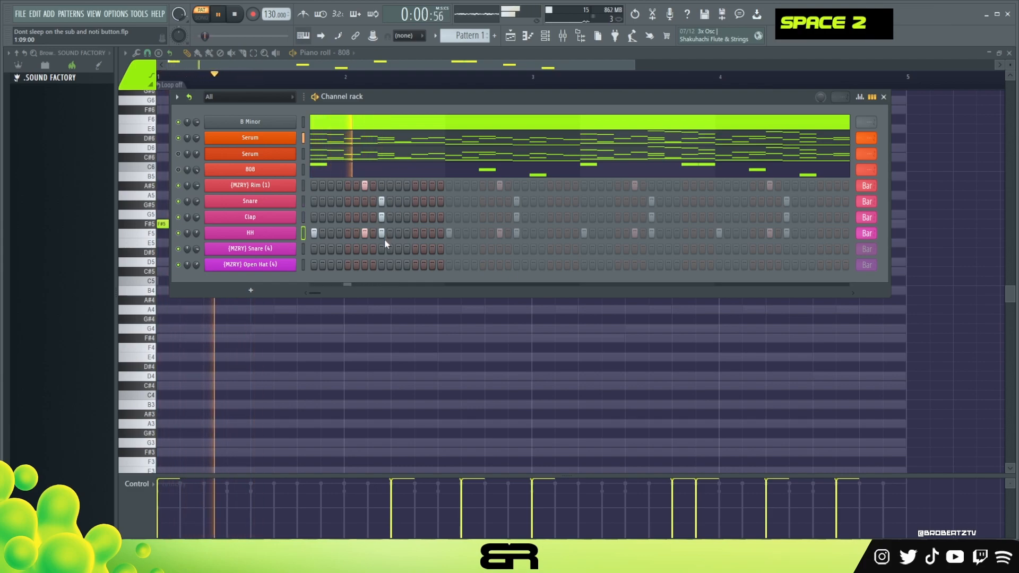
key(space)
key(space)
click(415, 233)
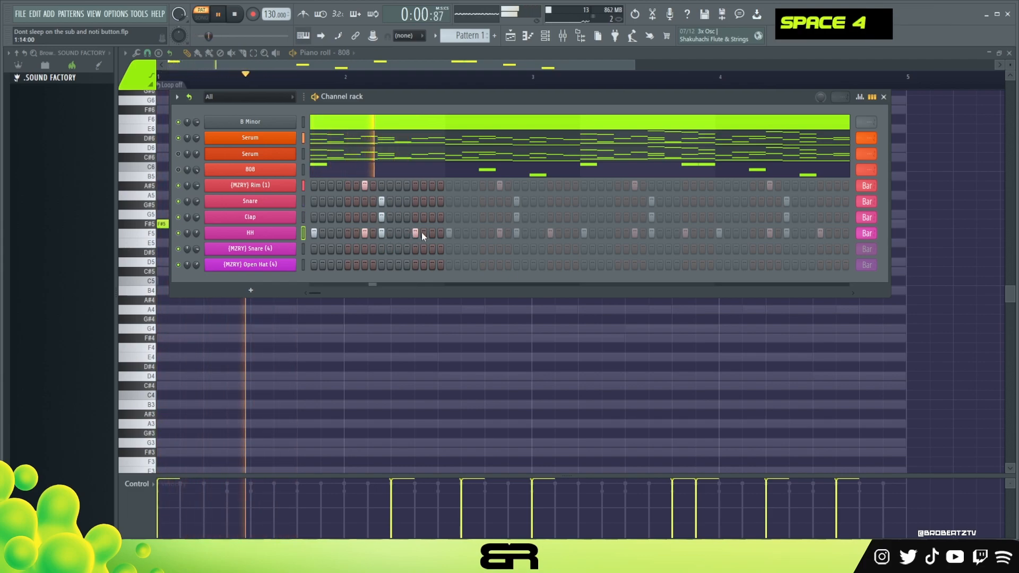
Extend the HH into the second bar on steps 17, 18, 19, 21 and 23, and add a Snare (4) hit on step 19.
click(457, 233)
key(space)
click(466, 249)
key(space)
key(space)
click(483, 233)
click(500, 233)
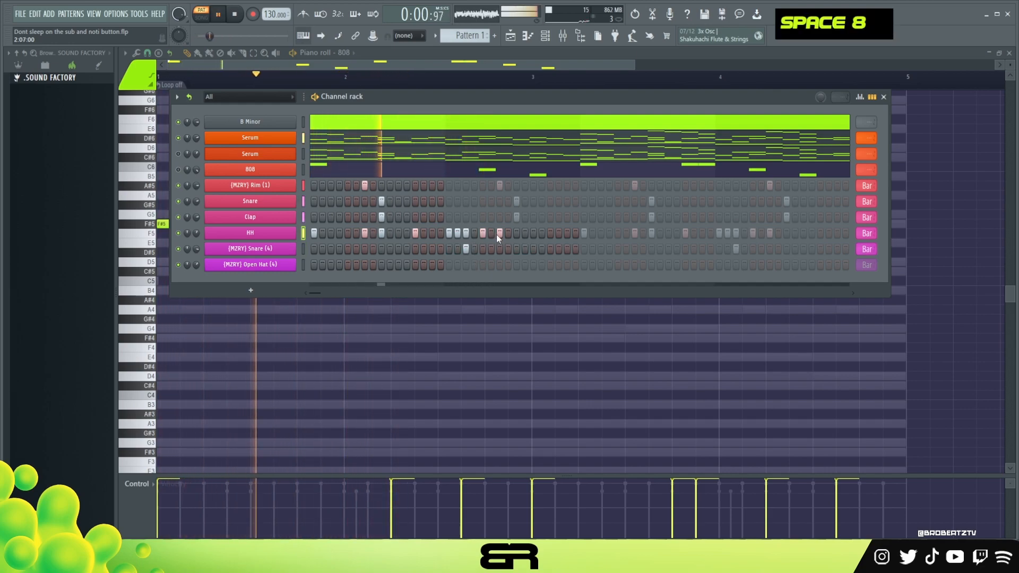
Add an extra Snare hit on step 21, leaving step 20 empty.
click(475, 201)
key(space)
key(space)
click(483, 201)
right_click(475, 202)
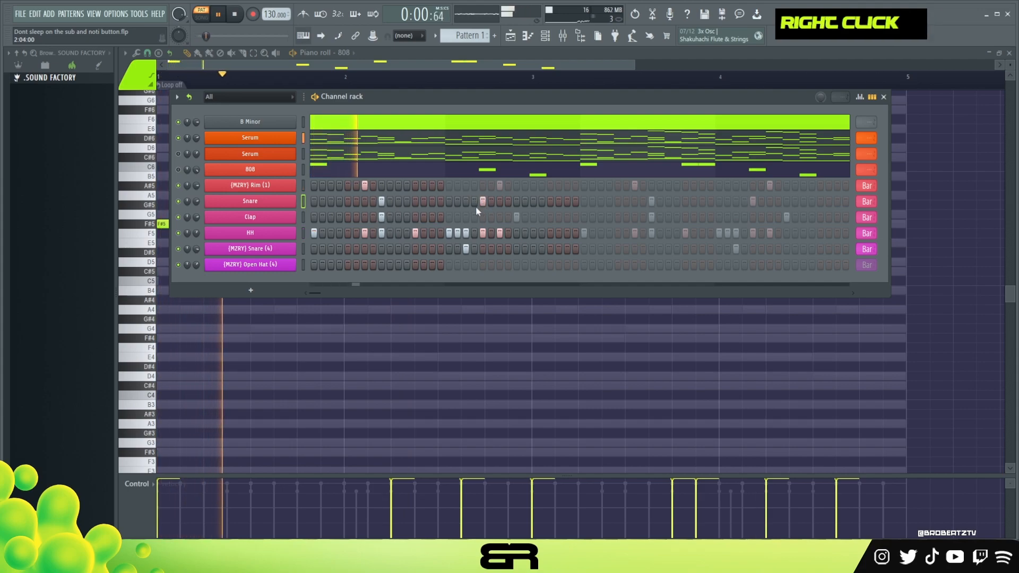
Place second-bar Snare and Clap hits on step 25 and a Rim hit on step 23, and play them.
click(516, 201)
click(517, 218)
key(space)
key(space)
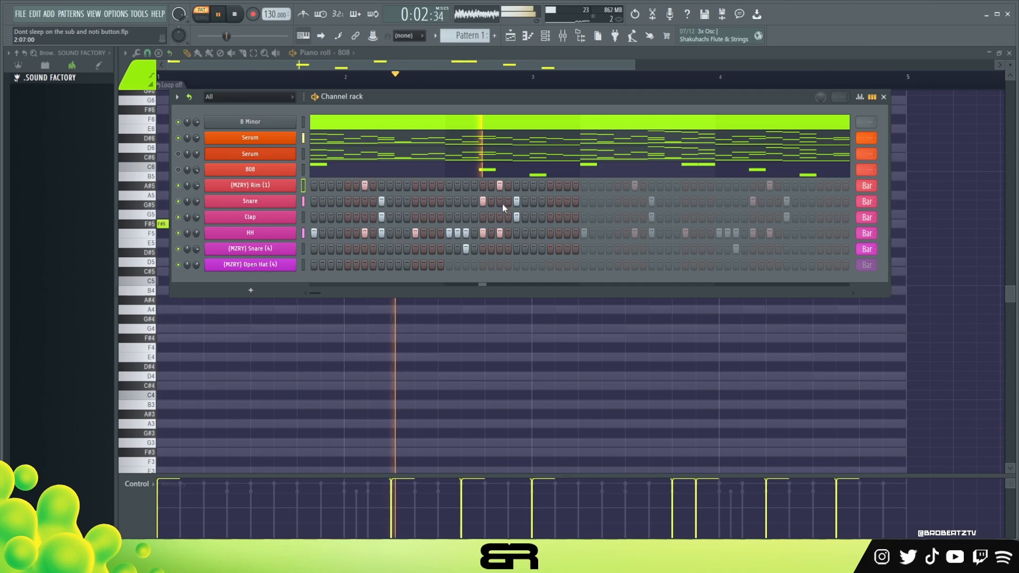
key(space)
key(space)
key(space)
Lower the velocity of the Snare hit on step 21 in the graph editor and play the pattern.
click(865, 101)
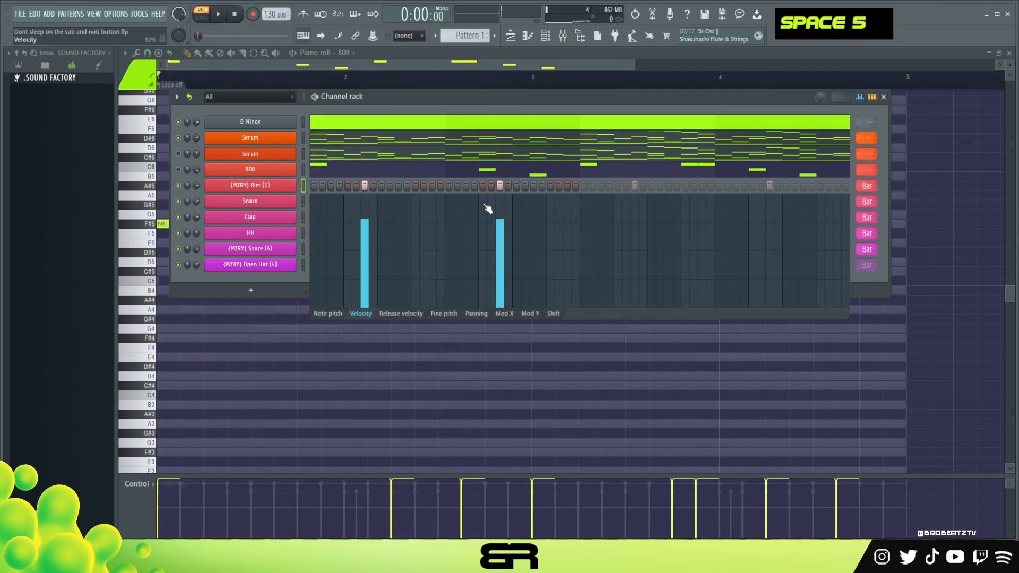
click(303, 202)
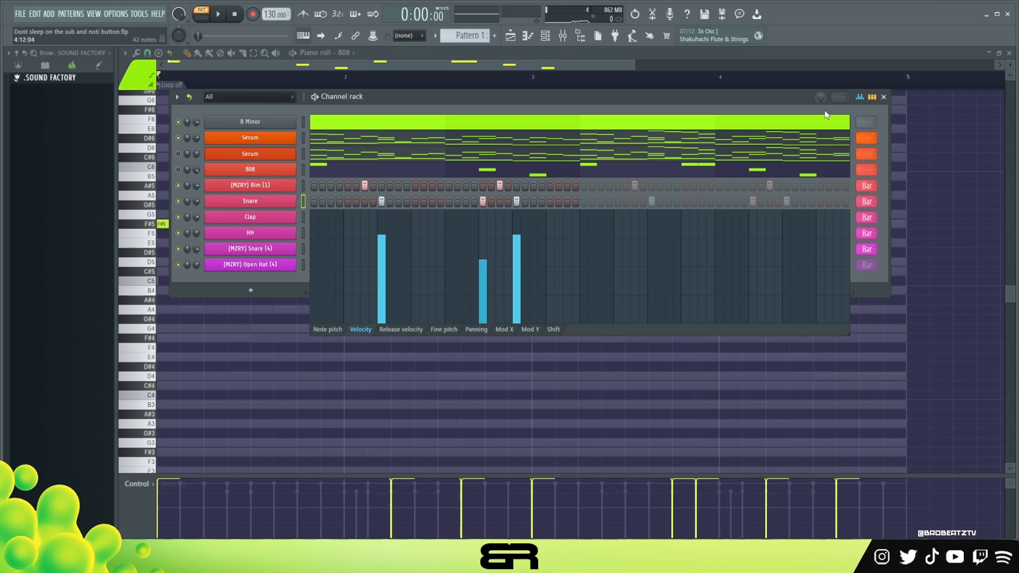
click(860, 98)
key(space)
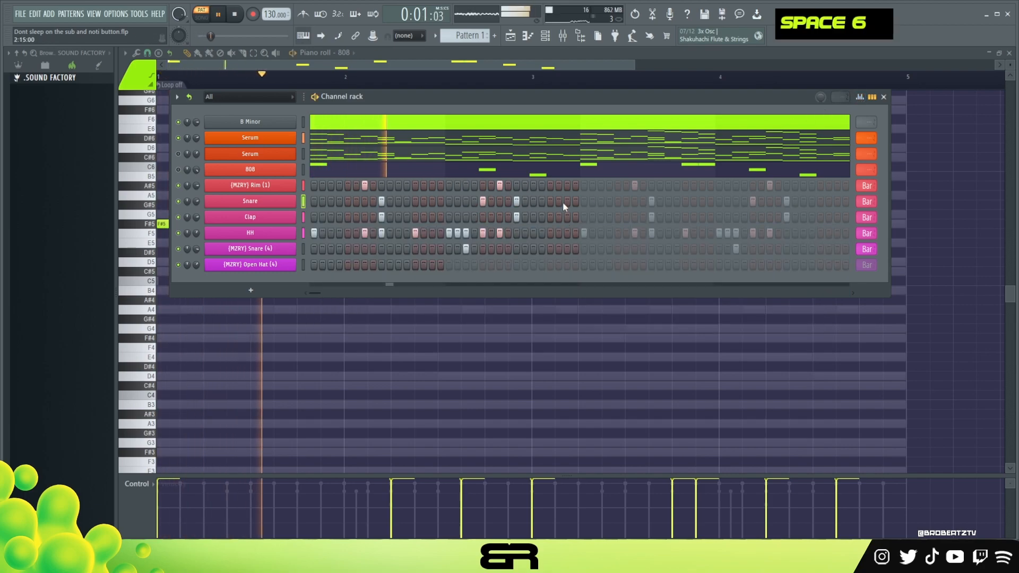
Add a Rim hit on step 27 and raise the velocity of all Rim notes in the piano roll.
click(534, 186)
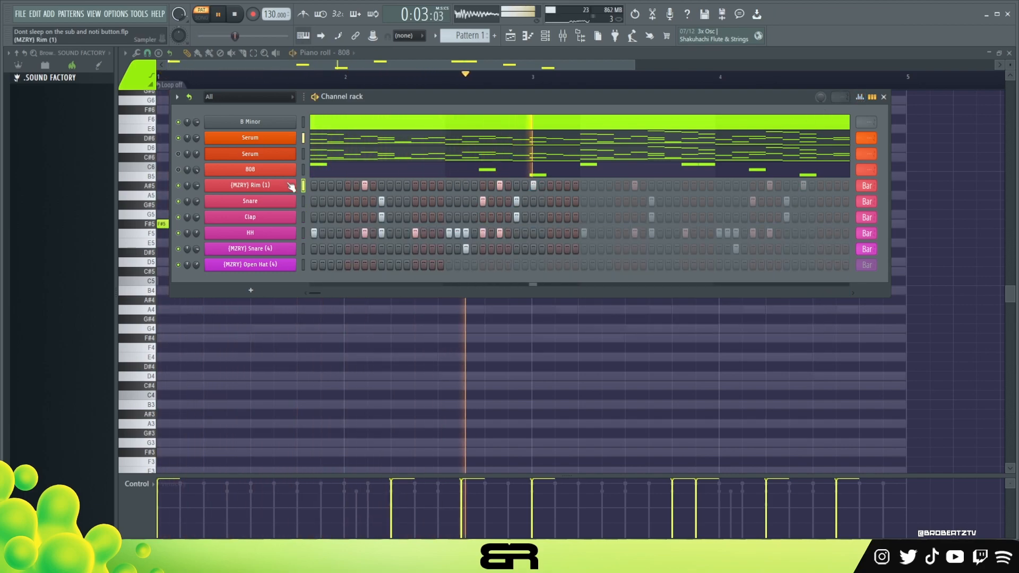
right_click(305, 184)
key(ctrl+a)
scroll(430, 208, up, 5)
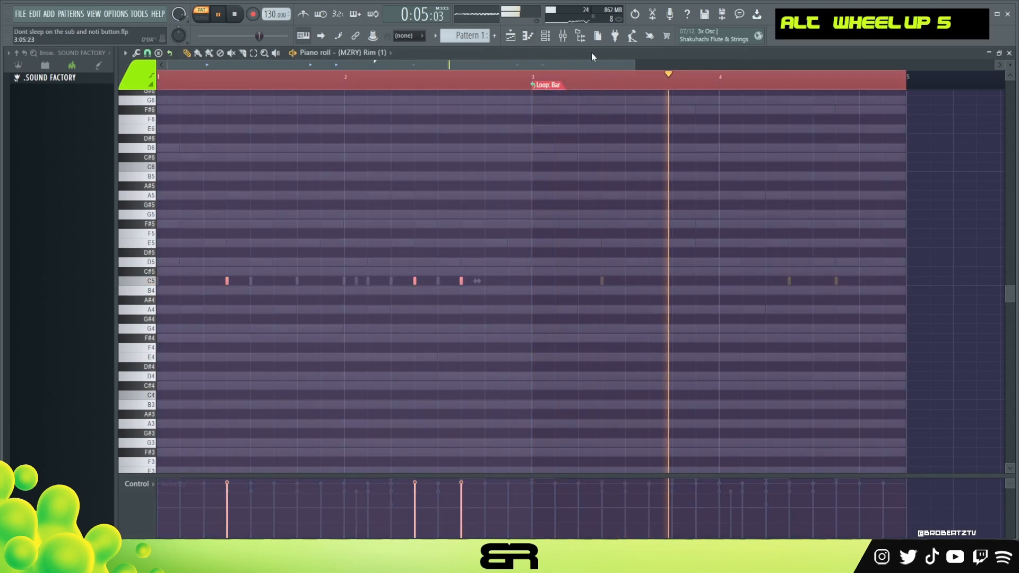
Slightly raise the velocity of all Snare notes in the piano roll.
click(547, 39)
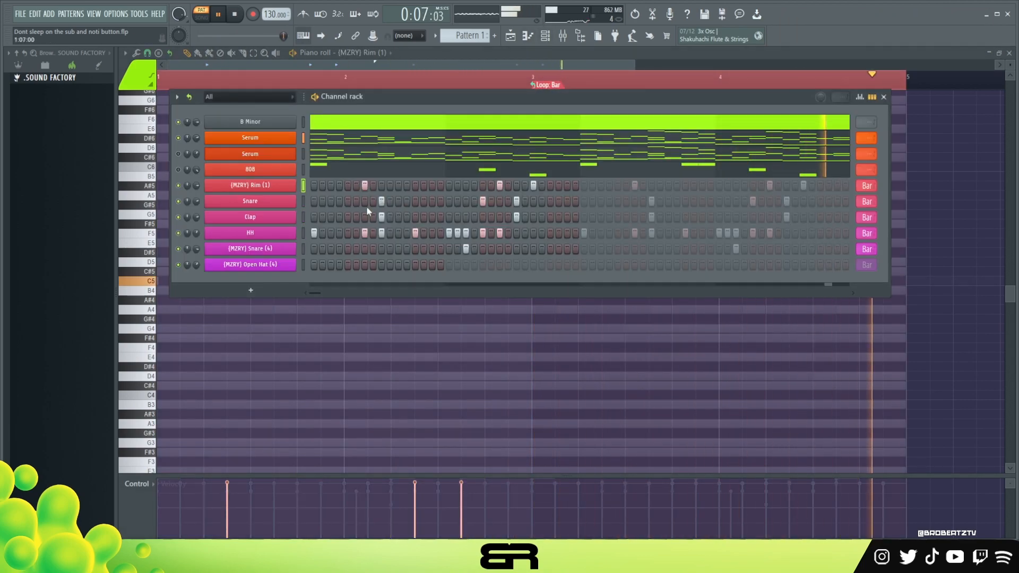
key(space)
right_click(304, 201)
alt+scroll(410, 228, up, 1)
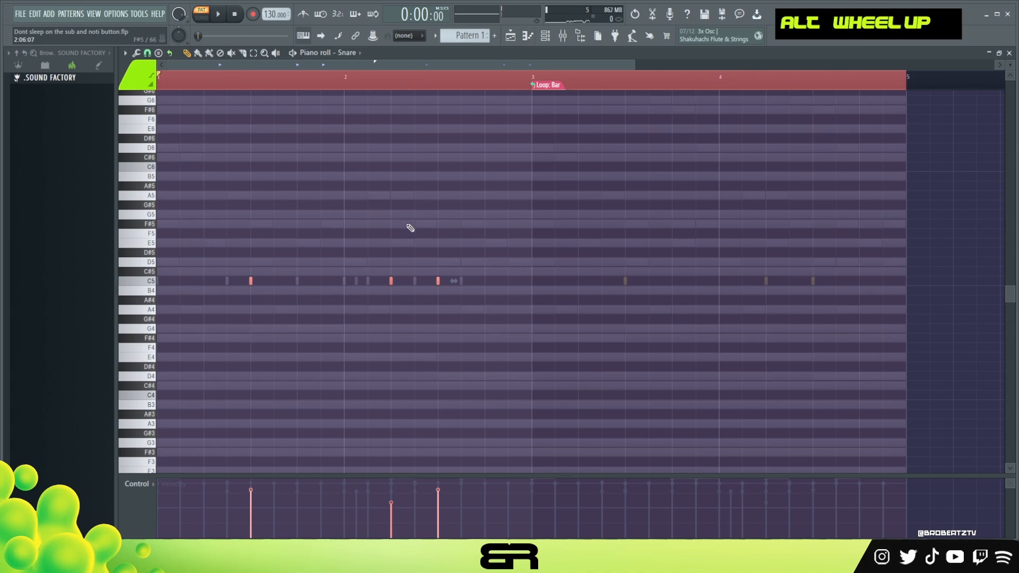
Add Open Hat hits on steps 11, 13 and 15 of the first bar and listen to them.
click(552, 40)
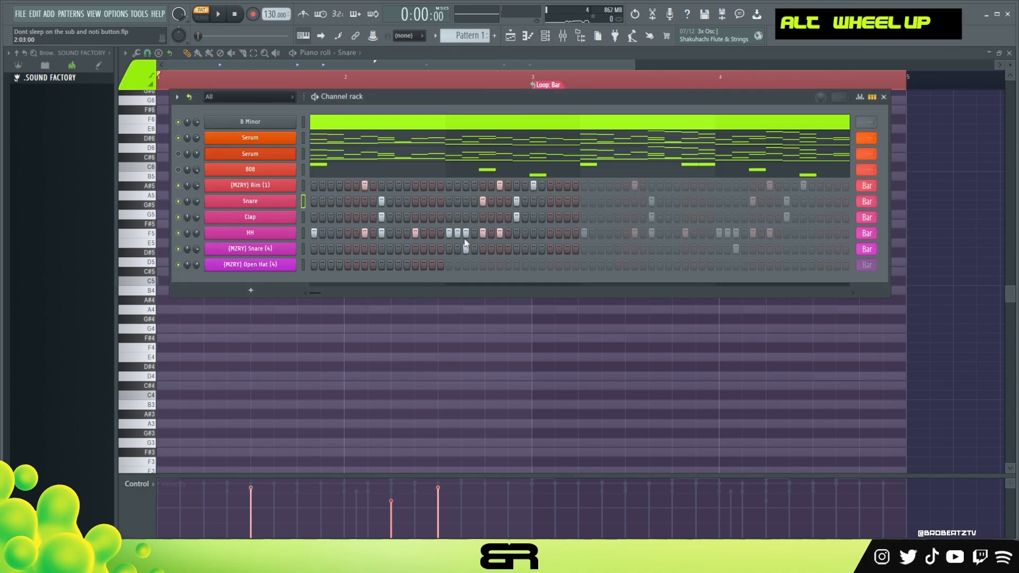
key(space)
click(398, 266)
click(407, 265)
click(415, 265)
key(space)
right_click(407, 265)
key(space)
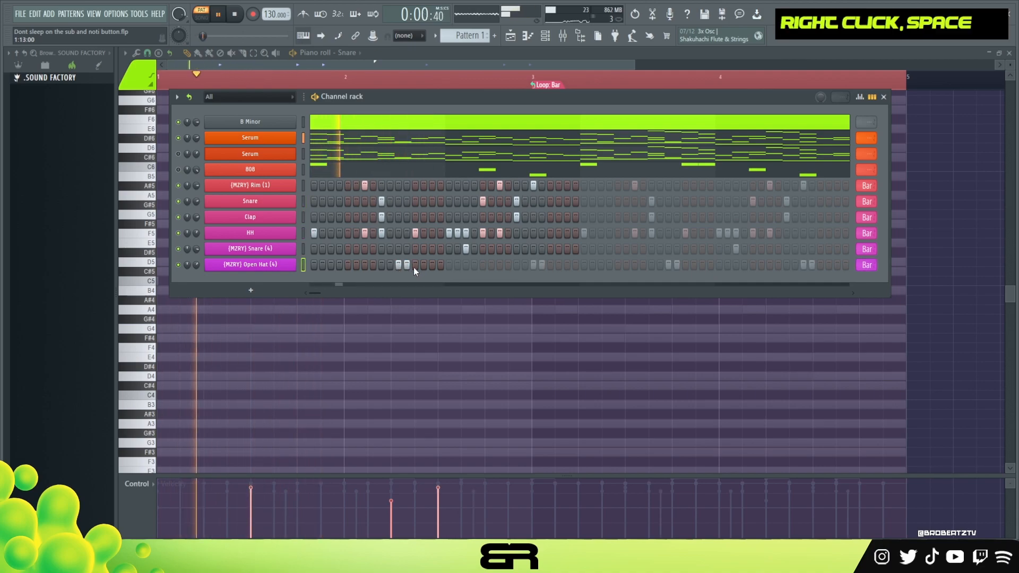
double_click(433, 265)
key(space)
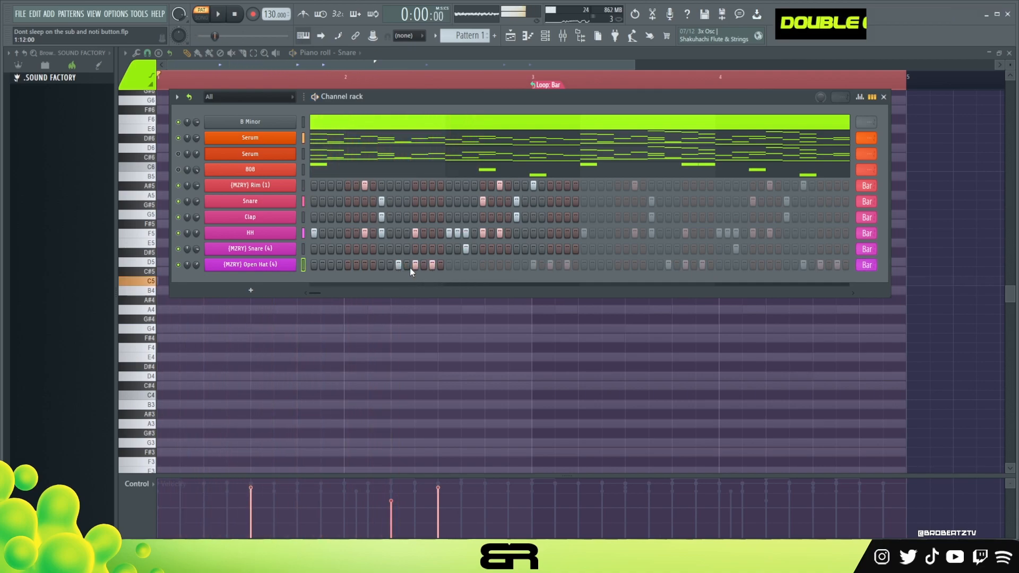
Give the first two Open Hat notes rising low velocities and extend the pattern with one hit on bar 2's third beat.
right_click(289, 269)
click(307, 274)
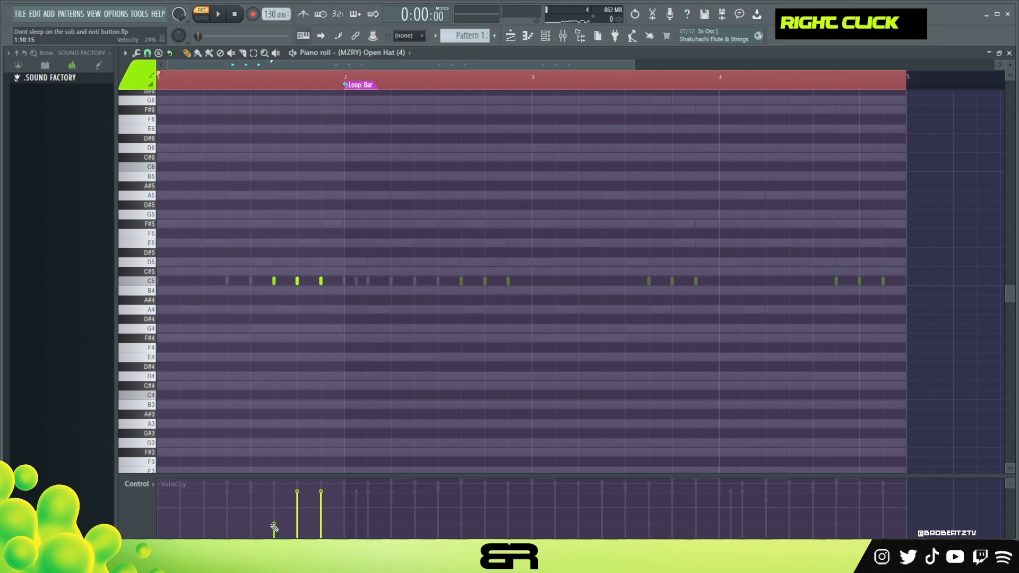
ctrl+click(321, 280)
shift+click(321, 282)
drag(454, 290, 441, 289)
key(space)
right_click(435, 232)
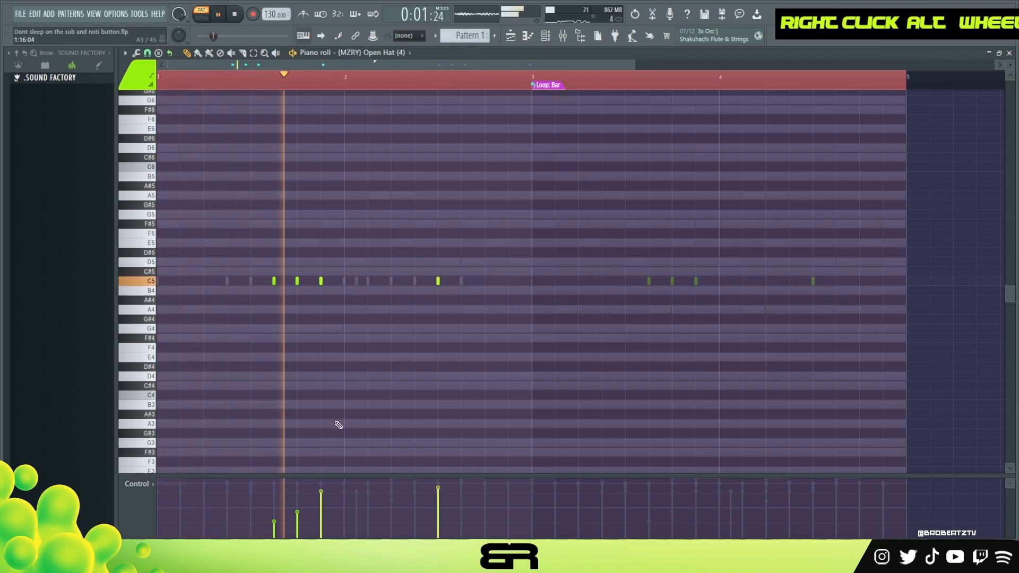
Reduce the first Open Hat note's velocity further and lower all Open Hat velocities slightly.
drag(284, 524, 299, 513)
right_click(424, 345)
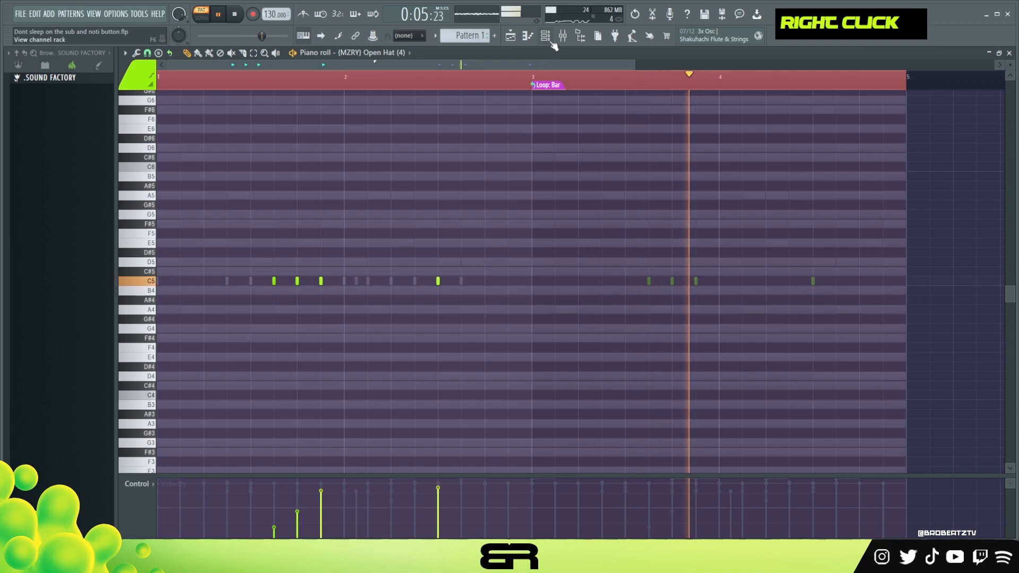
scroll(539, 162, down, 3)
key(space)
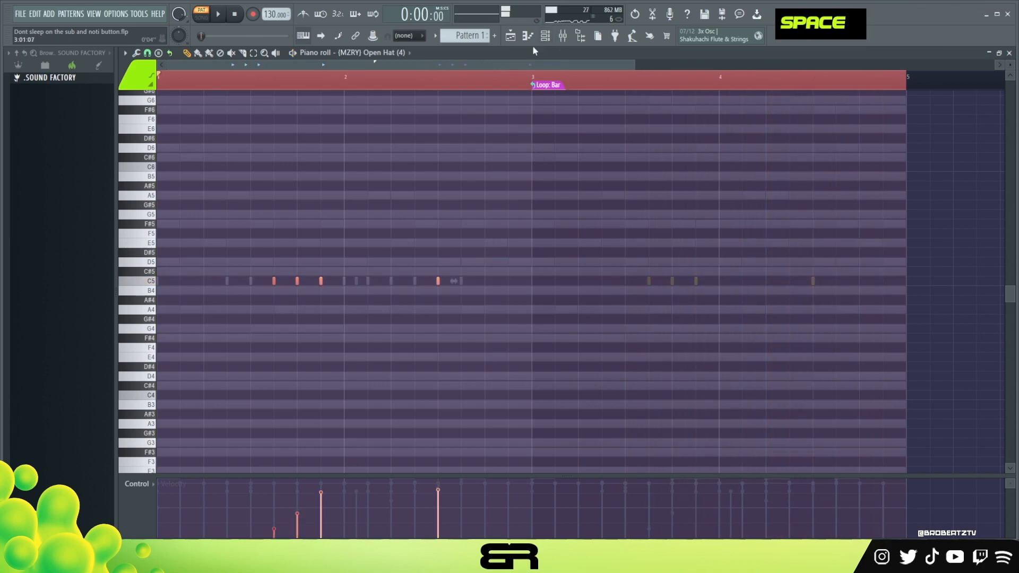
Add HH hits on steps 27 and 29 and a Snare (4) hit on step 31, and play the drum loop.
click(545, 35)
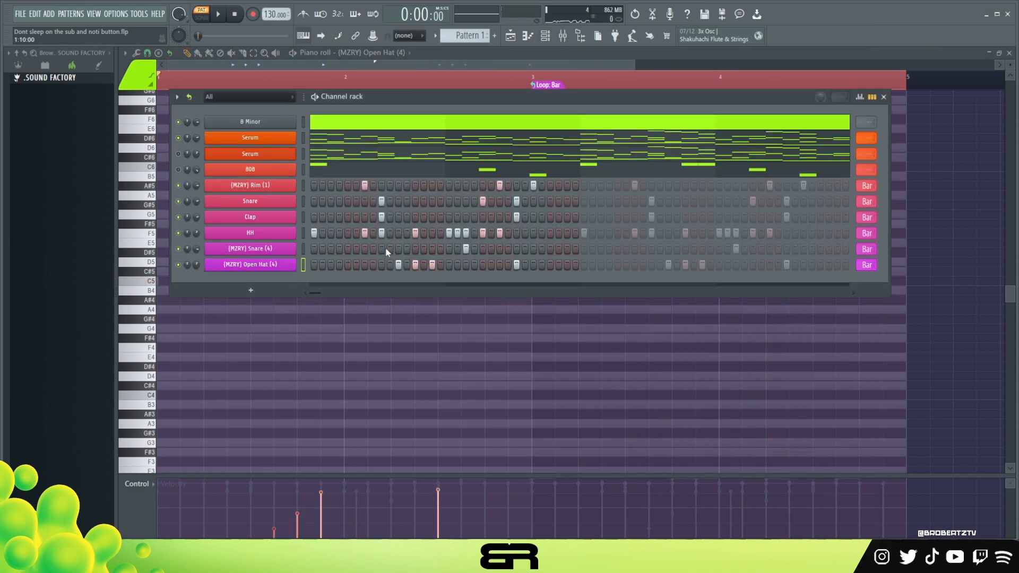
key(space)
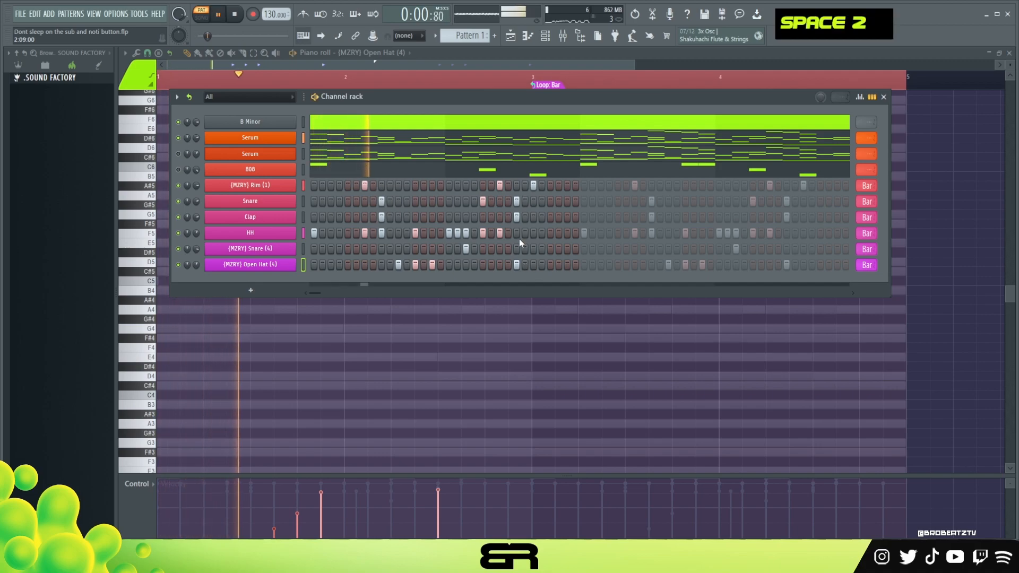
double_click(533, 234)
click(550, 234)
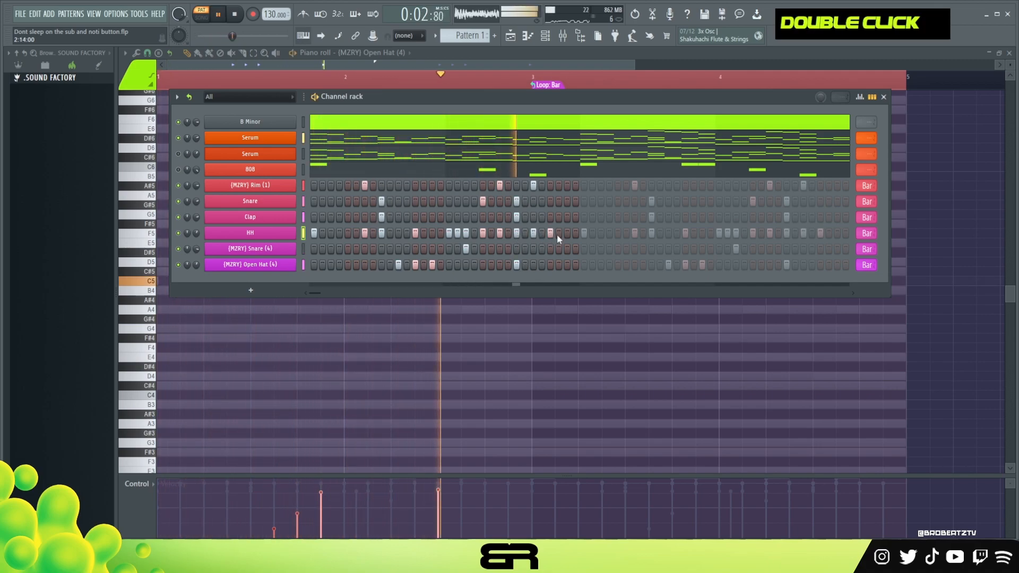
click(567, 248)
key(space)
key(space)
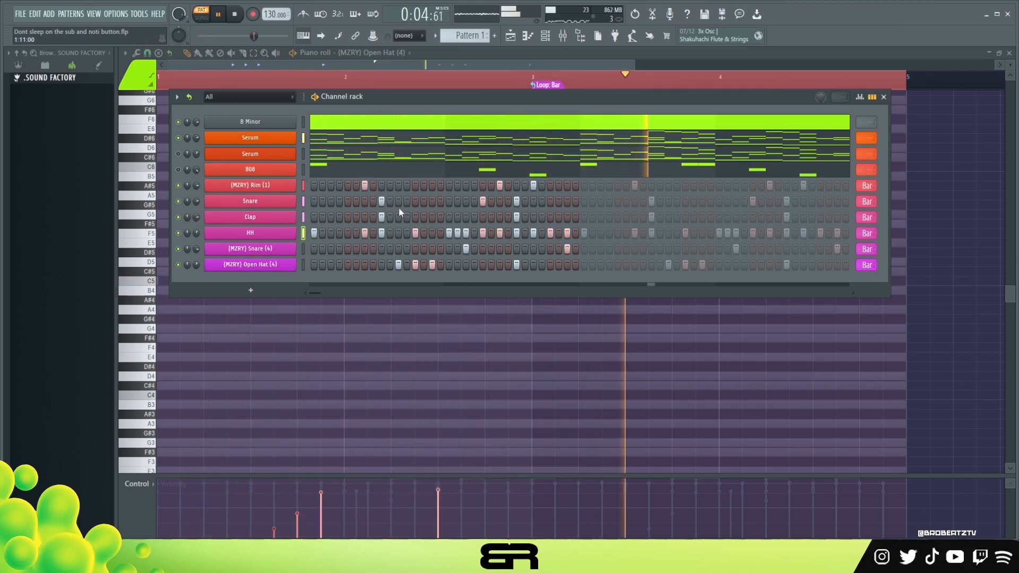
Set the Open Hat channel volume to 50%.
drag(194, 262, 196, 266)
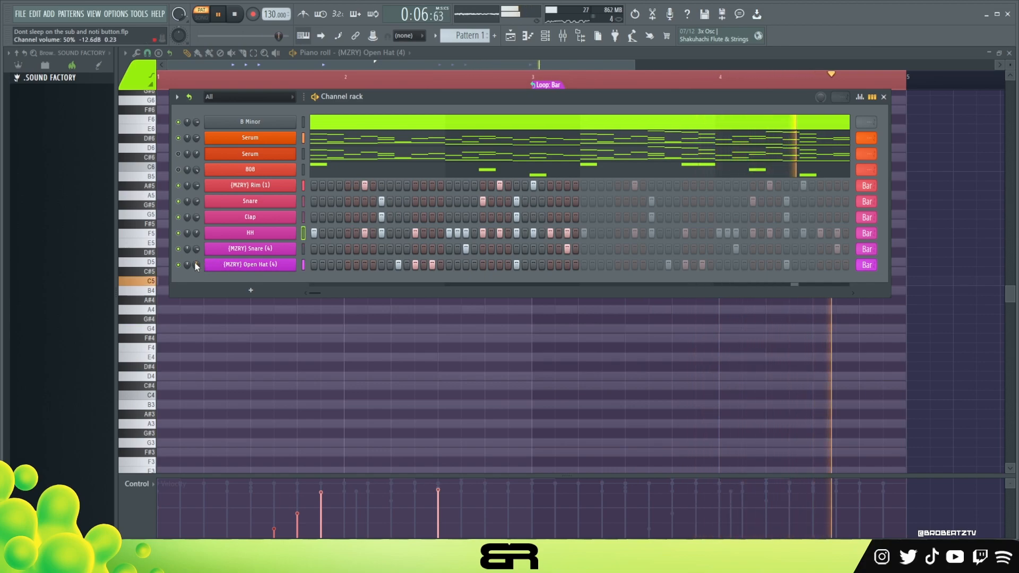
Unmute the 808 channel and play the full loop with the melody, 808 and drums together.
key(space)
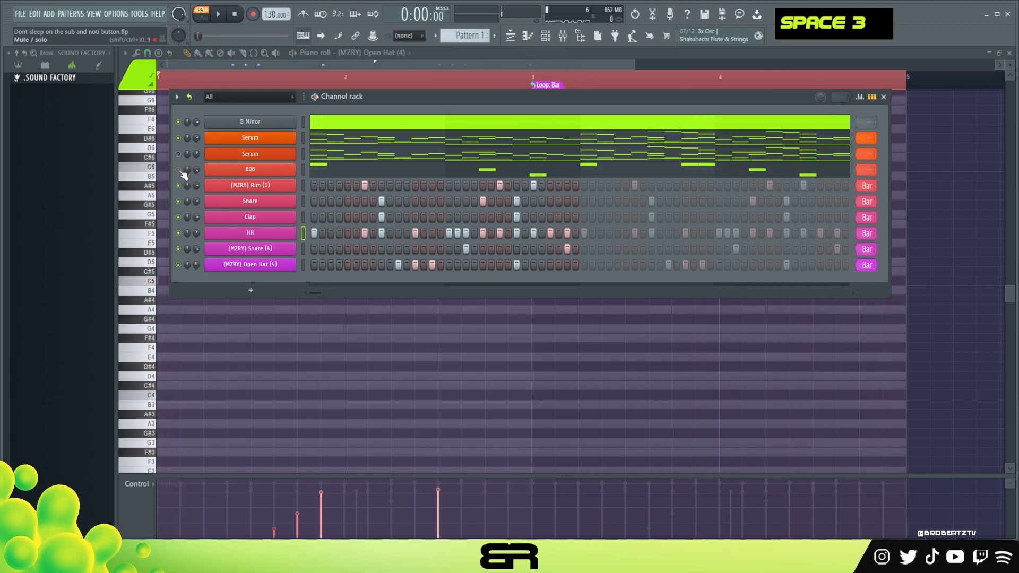
drag(287, 105, 284, 116)
key(space)
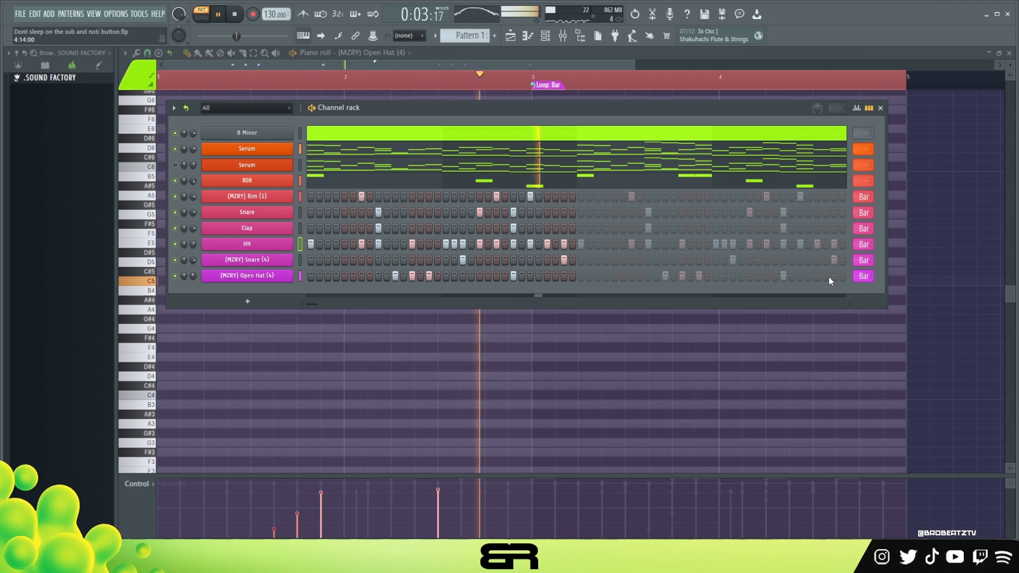
key(space)
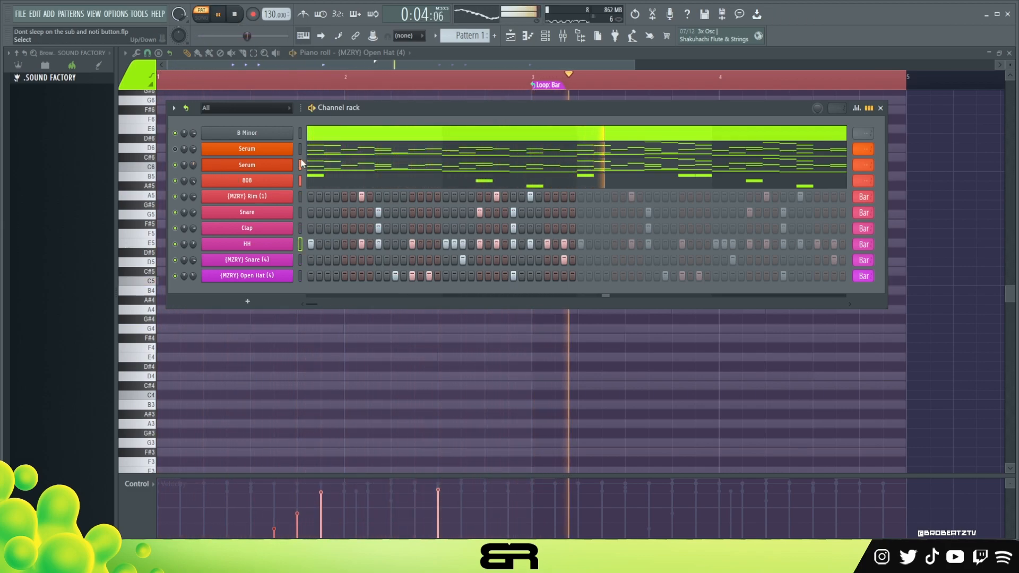
Add an F#5 note about half a beat long at full velocity on bar 1's fourth beat of the 808 pattern, and clear the time selection.
click(350, 180)
click(297, 224)
drag(298, 477, 297, 449)
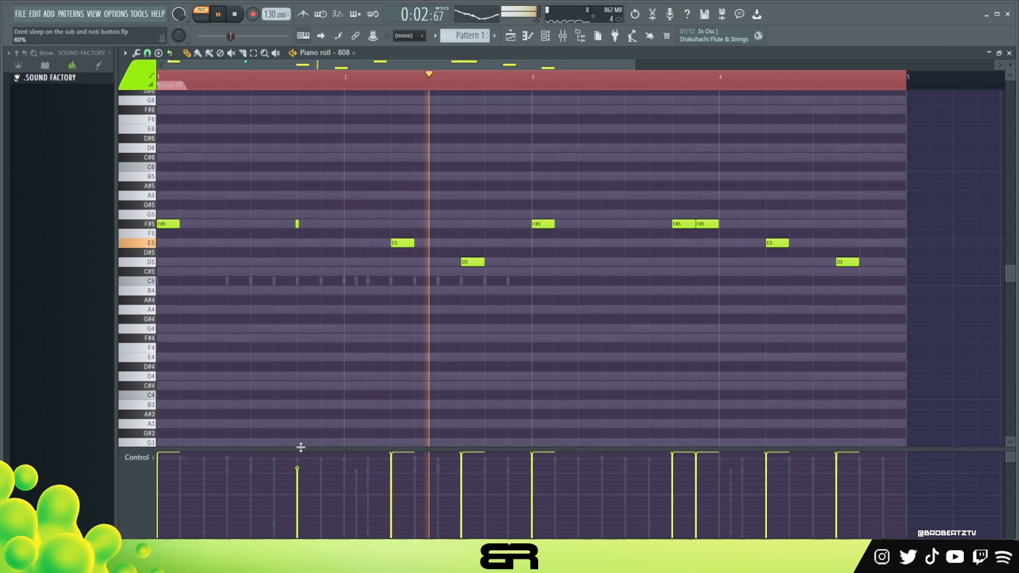
drag(297, 225, 323, 226)
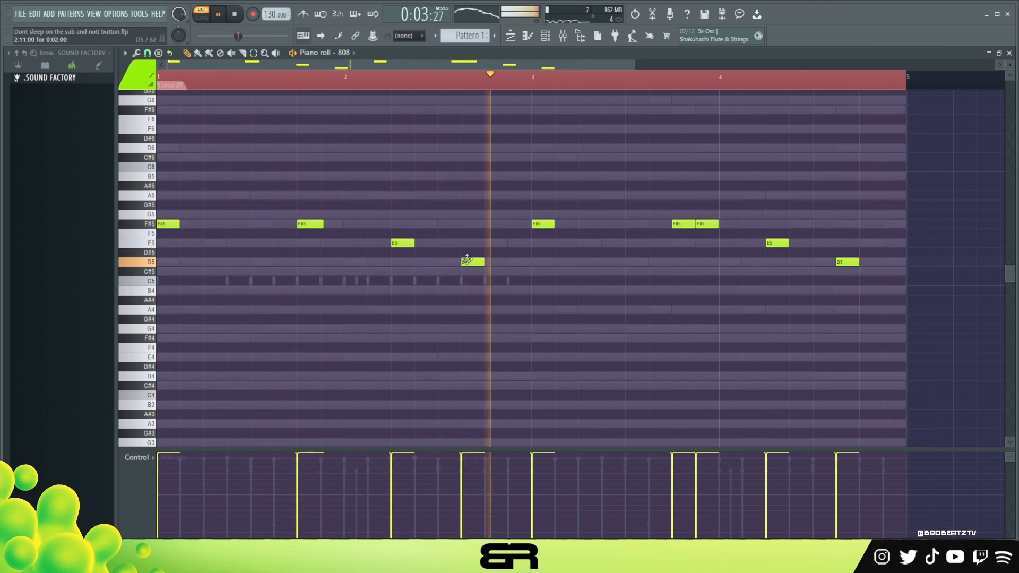
key(space)
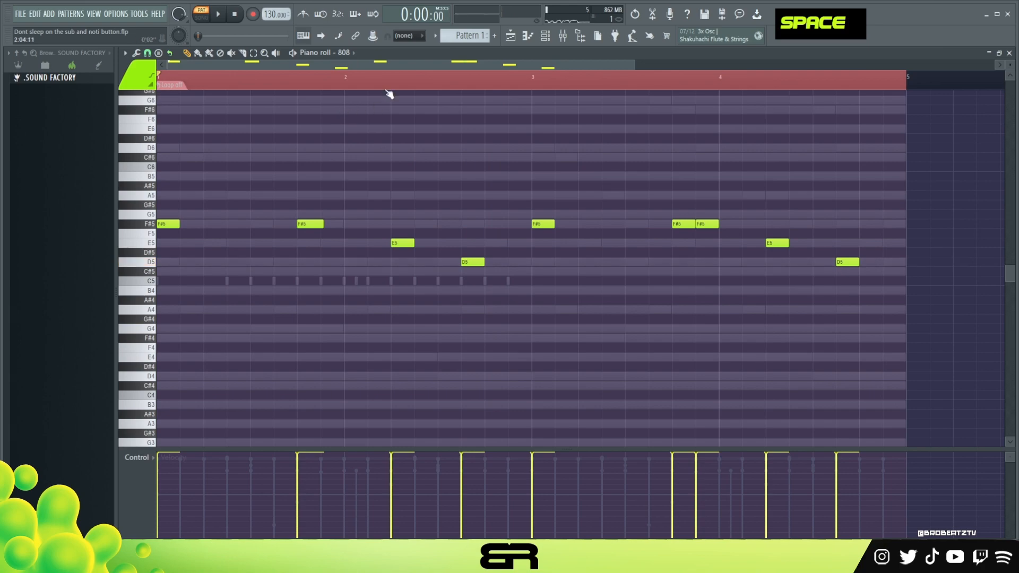
double_click(391, 87)
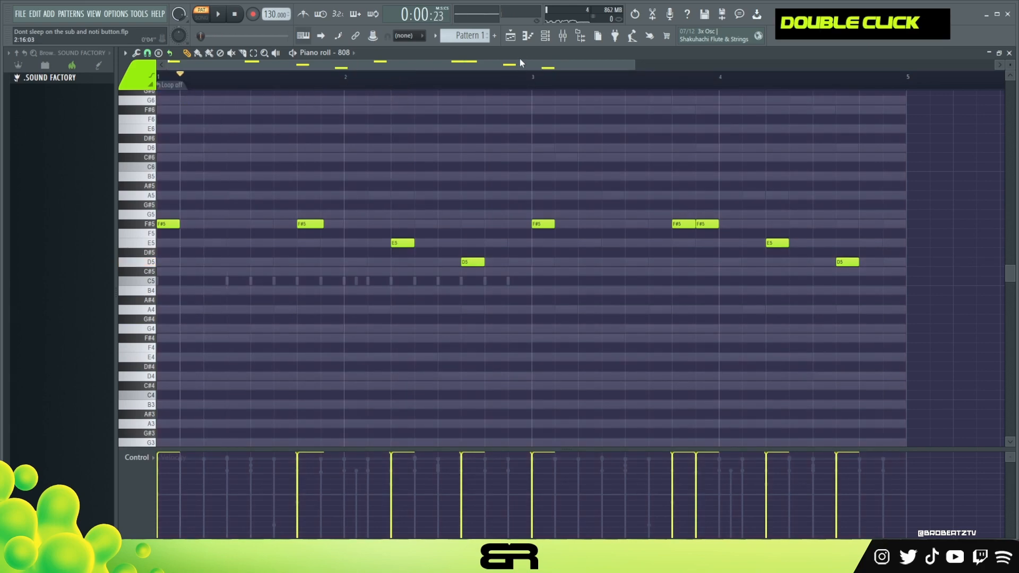
Unmute the first Serum channel in the channel rack, mute the second one, and briefly play the loop.
click(545, 37)
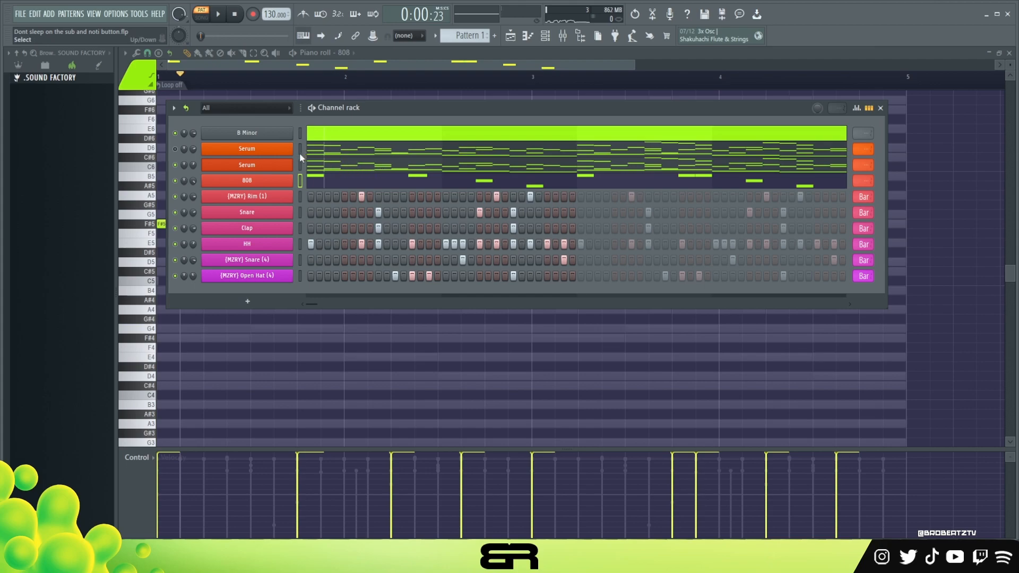
double_click(175, 149)
key(space)
key(space)
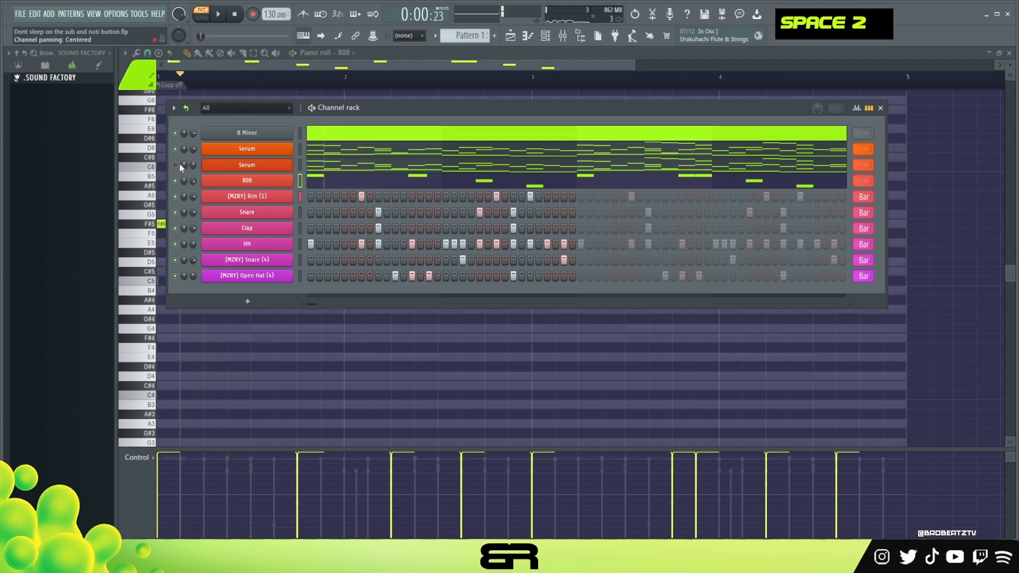